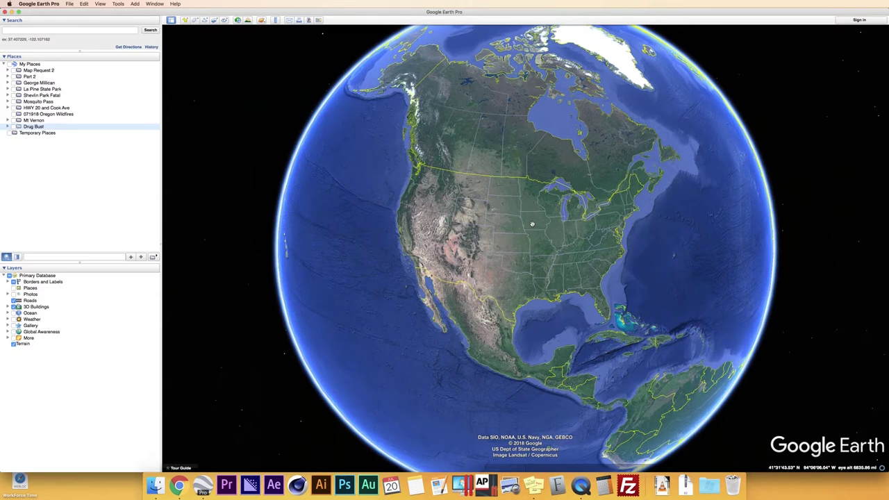
# - Expand the La Pine State Park folder and add a new folder named Tutorial under My Places
pyautogui.scroll(5, 532, 224)
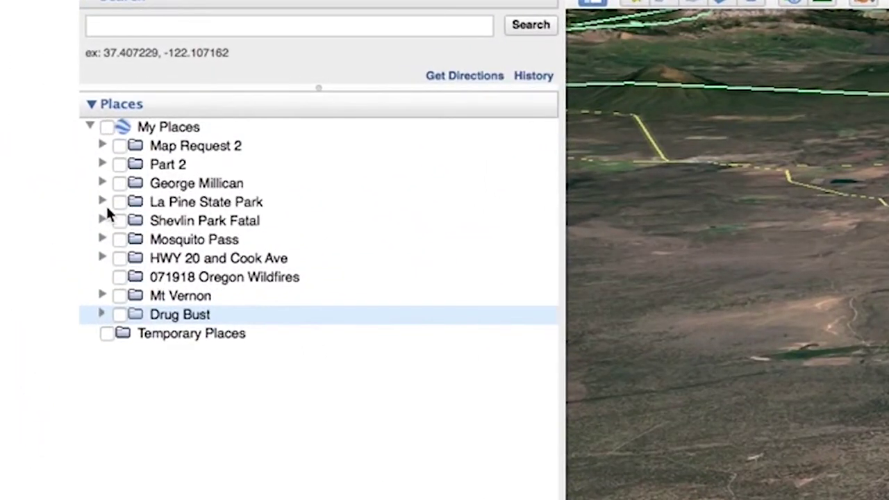
pyautogui.click(101, 202)
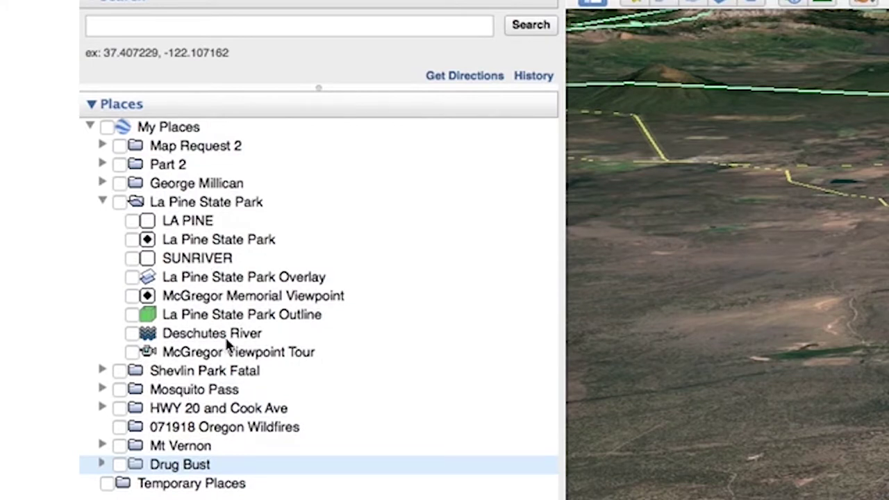
pyautogui.rightClick(172, 132)
pyautogui.moveTo(231, 138)
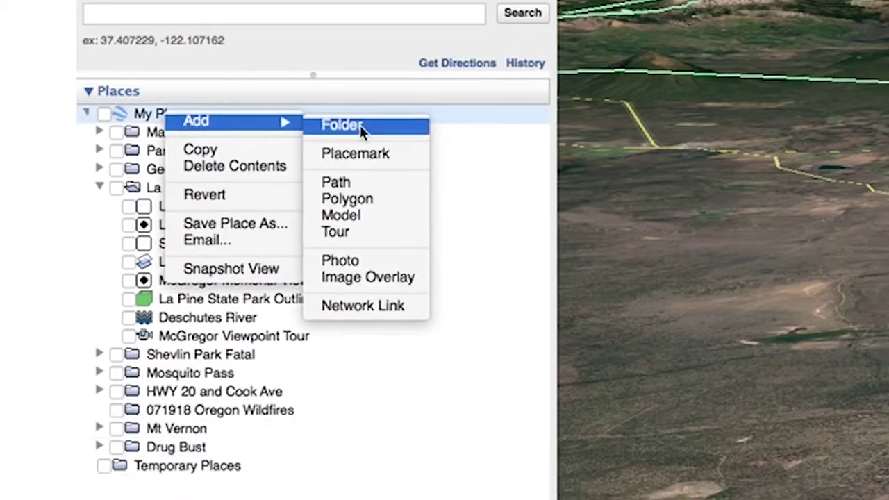
pyautogui.click(366, 138)
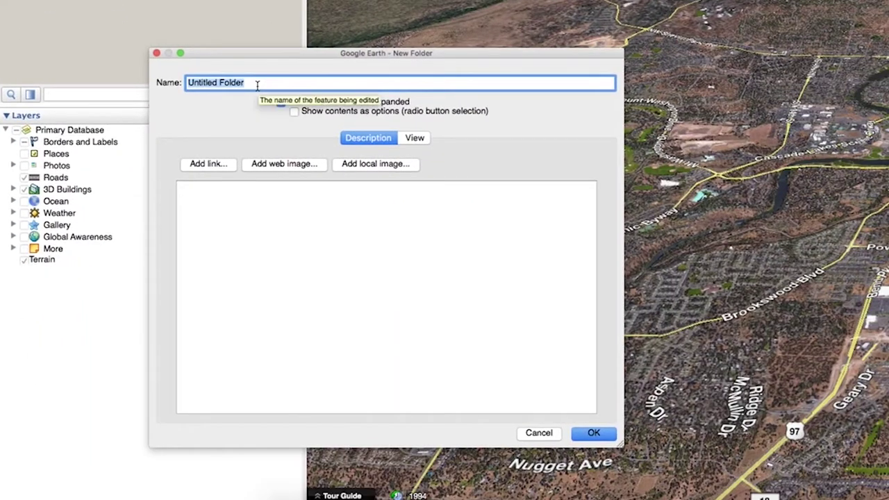
pyautogui.write('Tutorial')
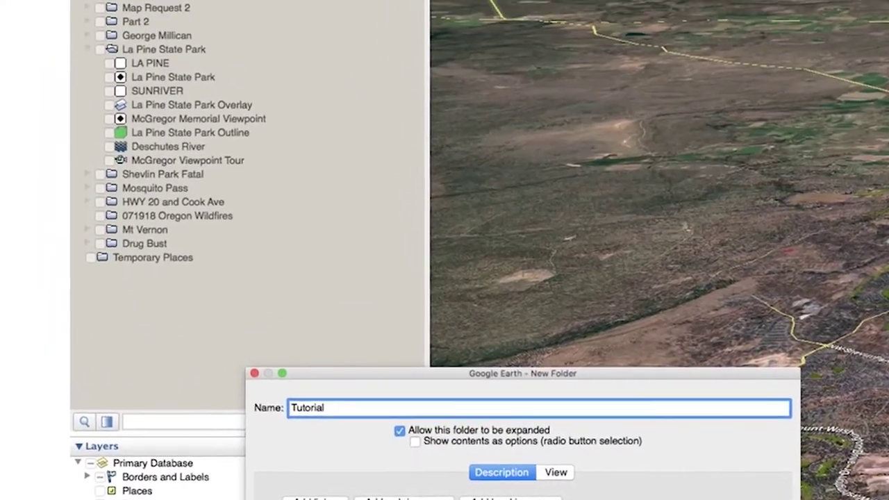
pyautogui.press('Return')
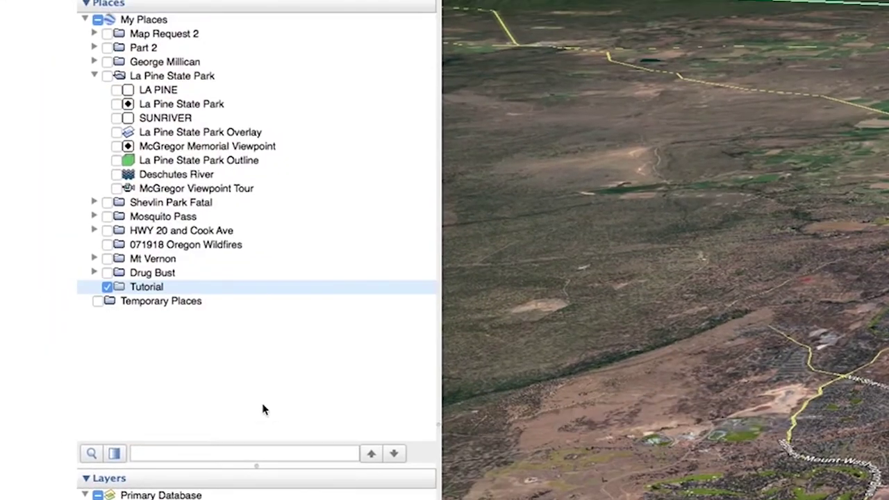
pyautogui.rightClick(151, 294)
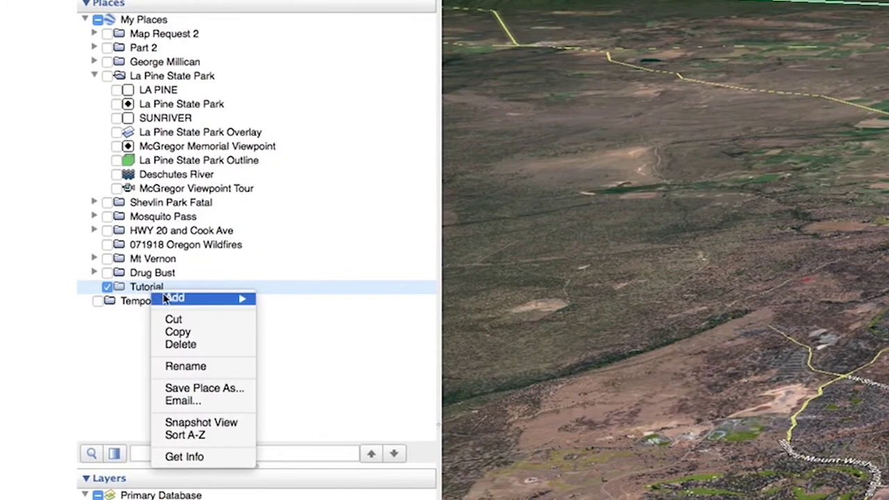
pyautogui.moveTo(170, 298)
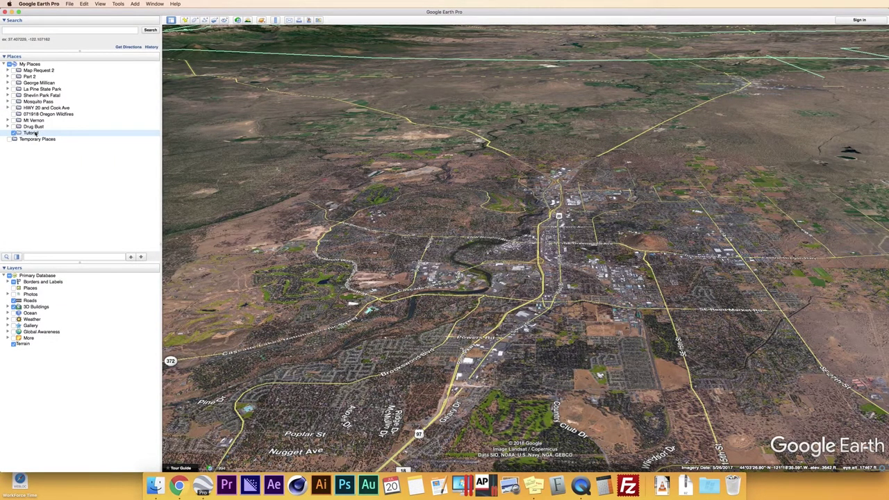
# - Delete the Map Request 2 folder and all its contents from My Places
pyautogui.click(42, 71)
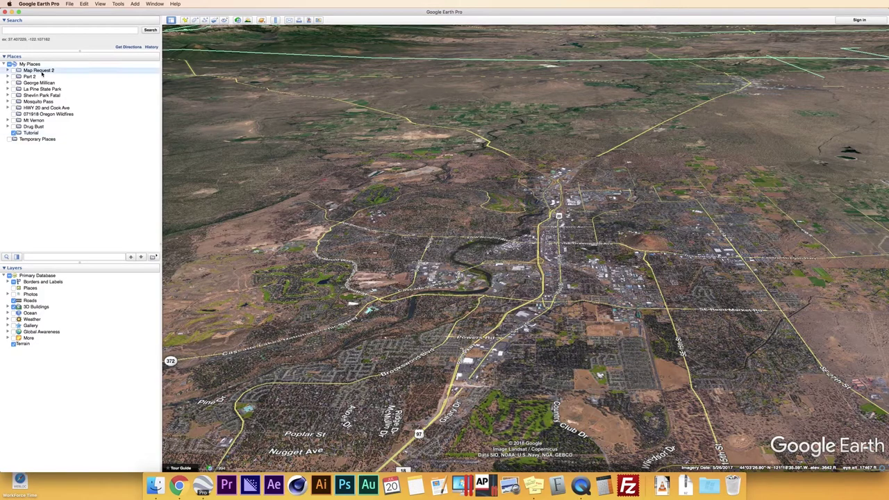
pyautogui.rightClick(41, 70)
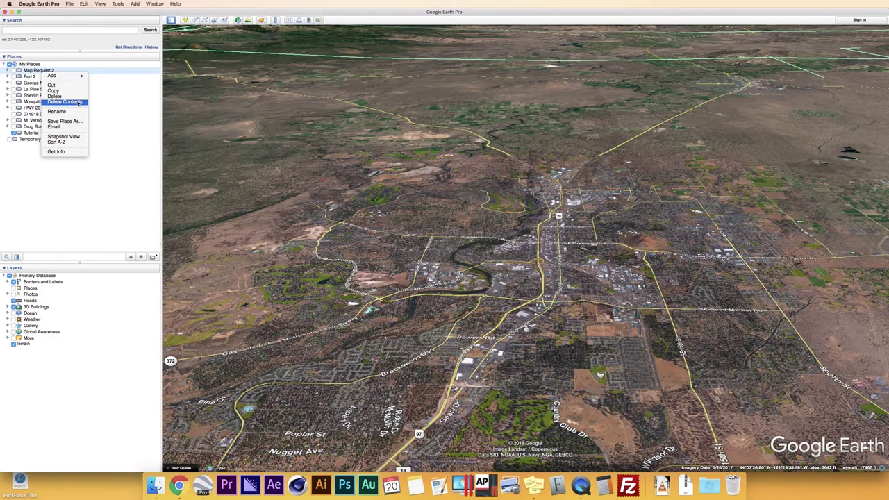
pyautogui.click(29, 71)
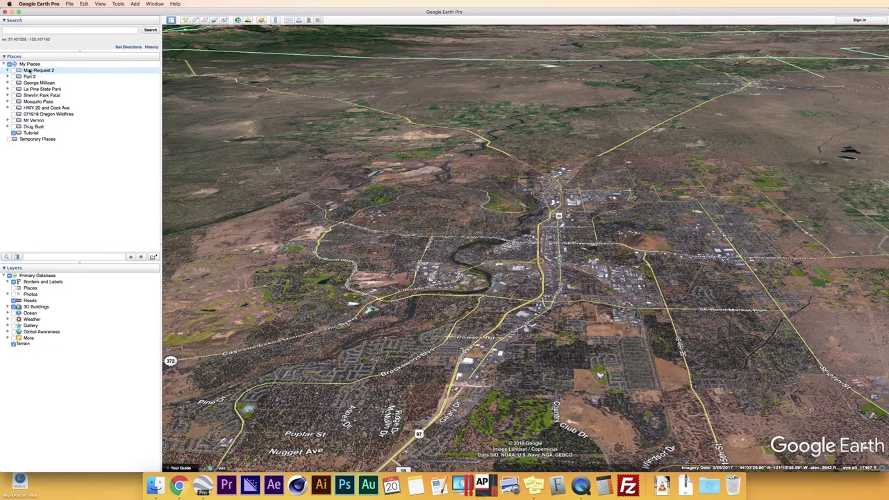
pyautogui.press('Delete')
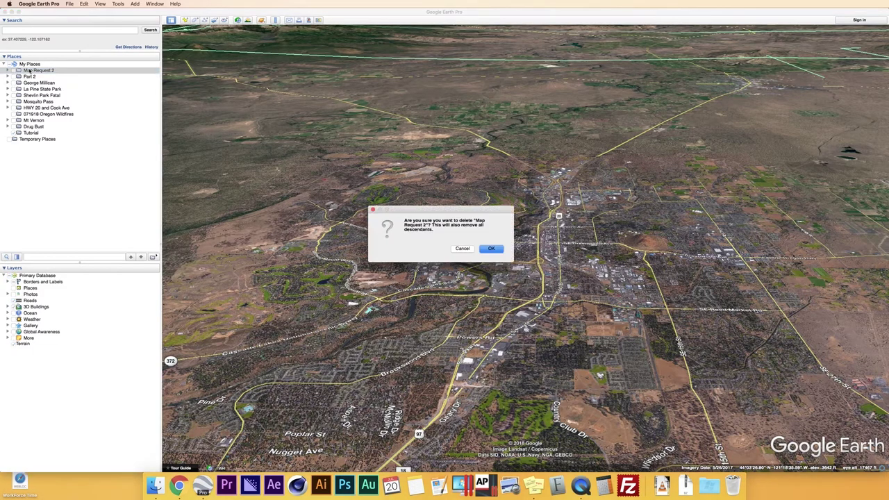
pyautogui.press('Return')
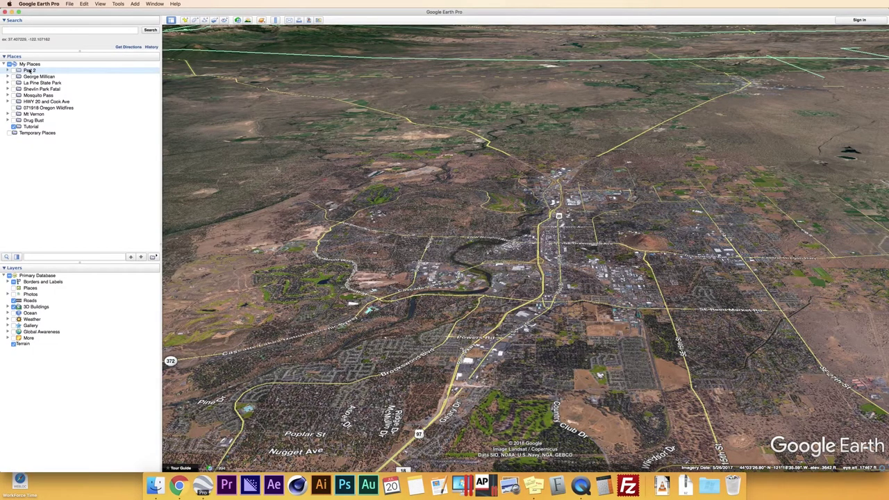
# - Inspect the border lines from the Pacific Northwest down to city level, and collapse the Borders and Labels layer group
pyautogui.doubleClick(31, 126)
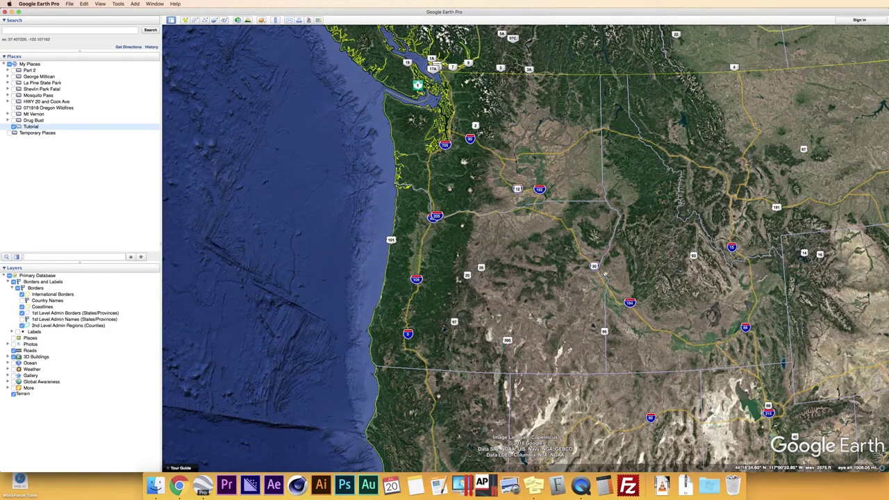
pyautogui.scroll(3, 529, 297)
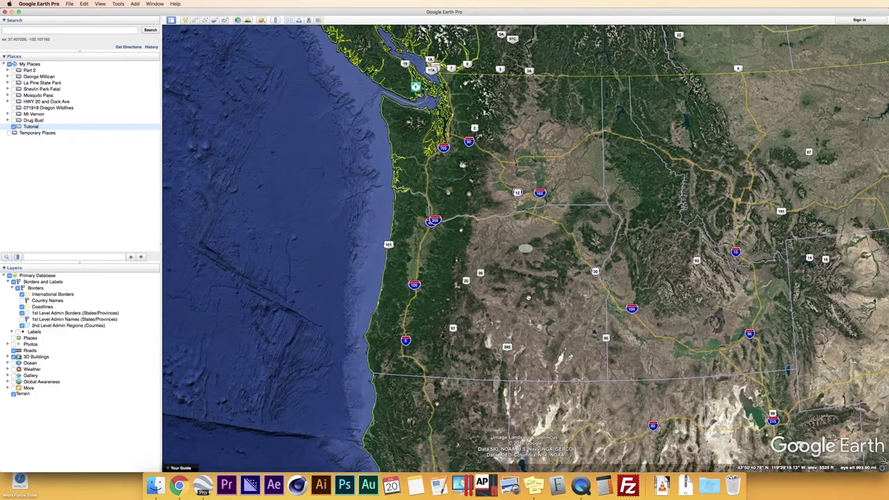
pyautogui.scroll(5, 526, 298)
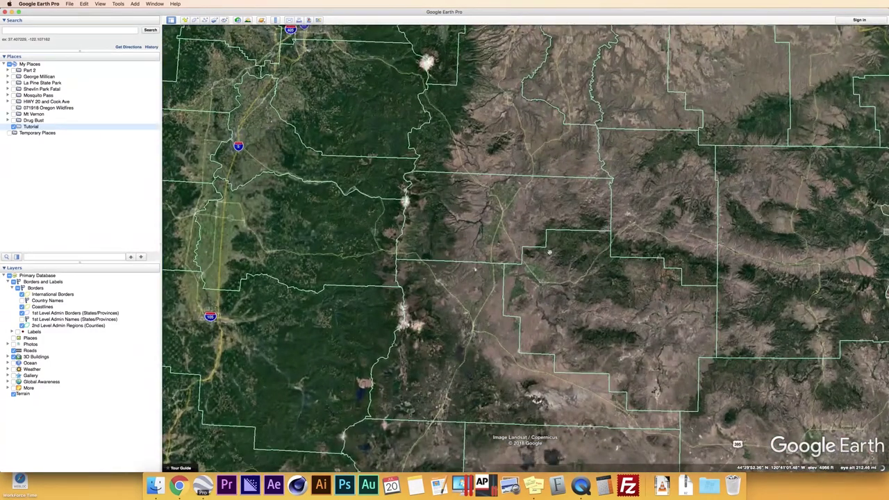
pyautogui.scroll(5, 491, 345)
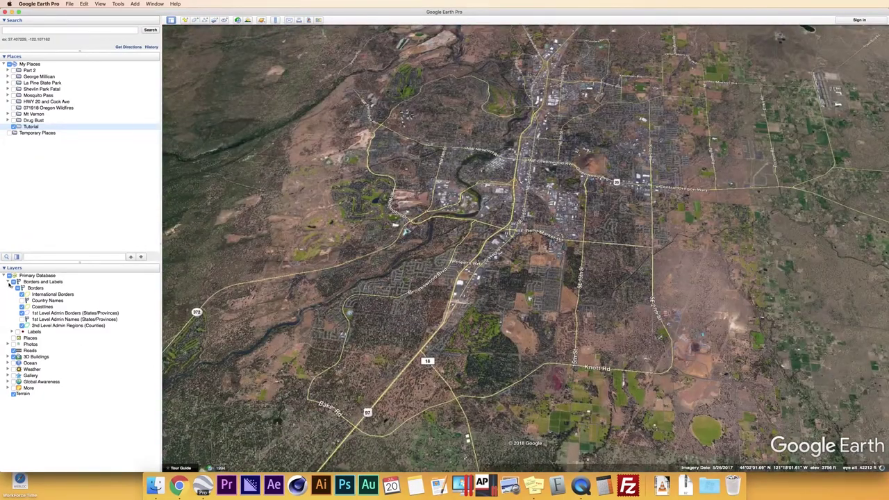
pyautogui.click(9, 281)
pyautogui.click(9, 281)
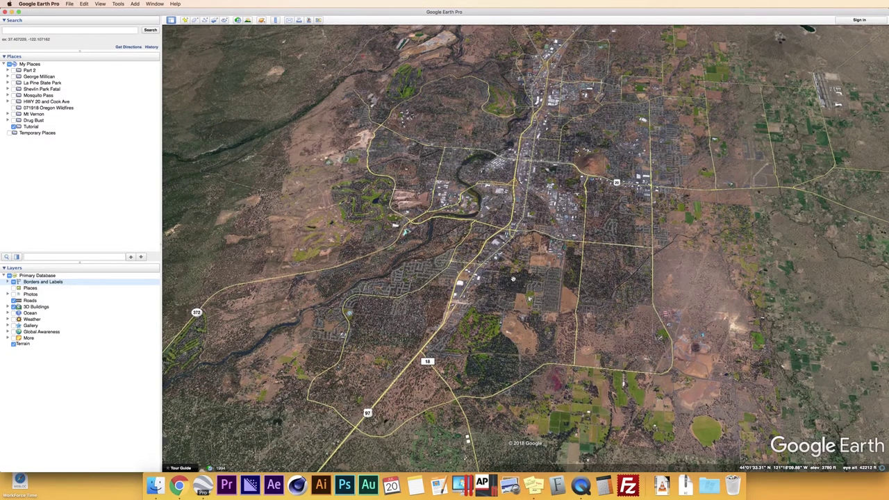
# - Compare the large white-roofed store and its parking lot with the 3D Buildings layer off and on
pyautogui.scroll(5, 512, 280)
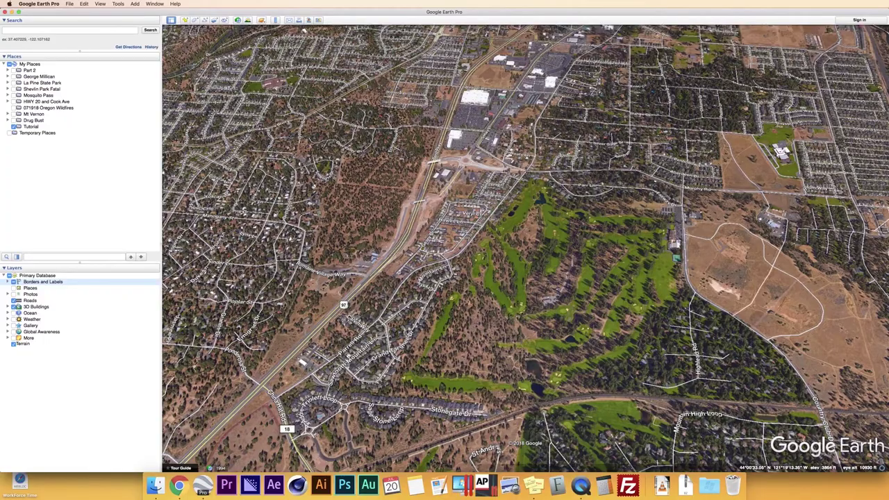
pyautogui.scroll(2, 330, 239)
pyautogui.scroll(5, 329, 239)
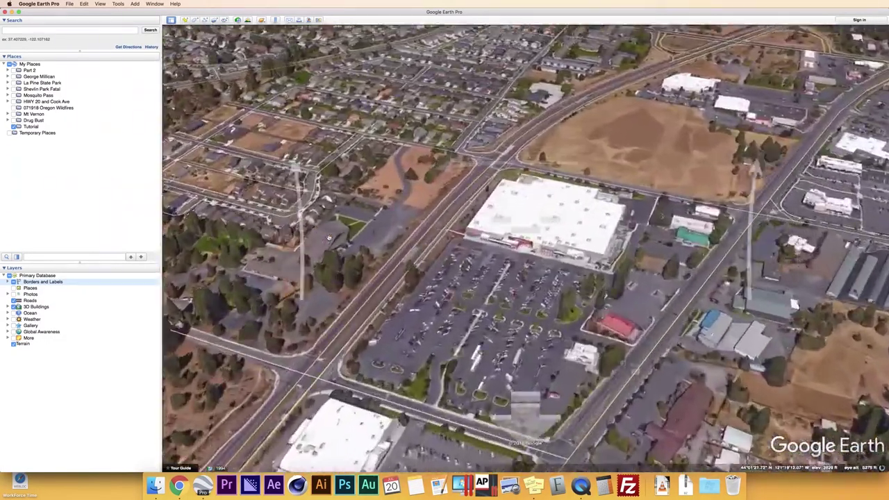
pyautogui.scroll(3, 329, 239)
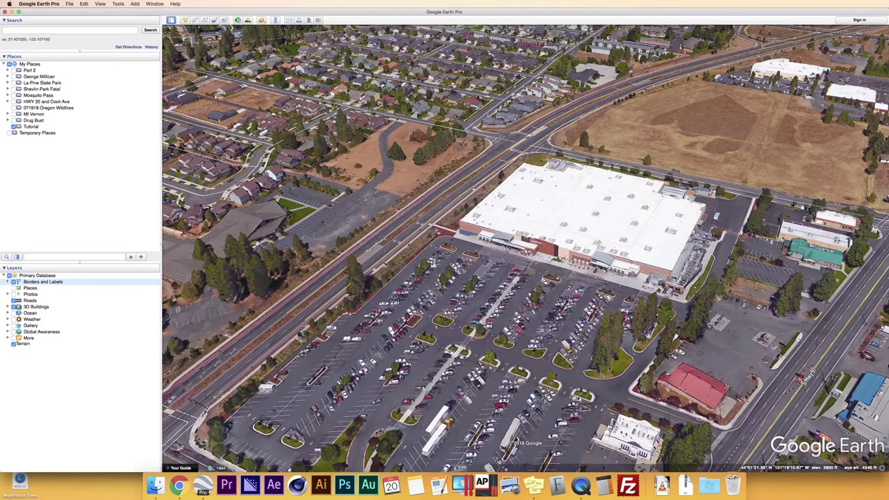
pyautogui.click(15, 307)
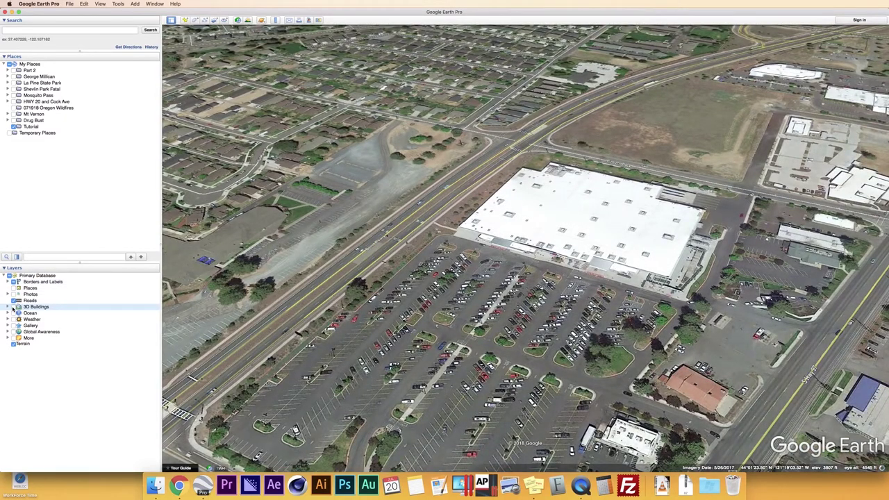
pyautogui.click(15, 307)
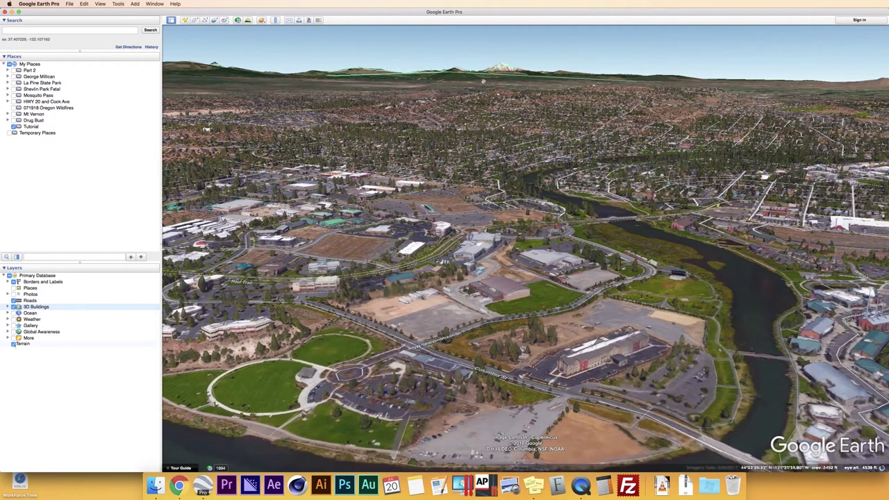
# - Compare the landscape with the Terrain layer off and on, and view the map with the sidebar hidden before restoring it
pyautogui.click(13, 345)
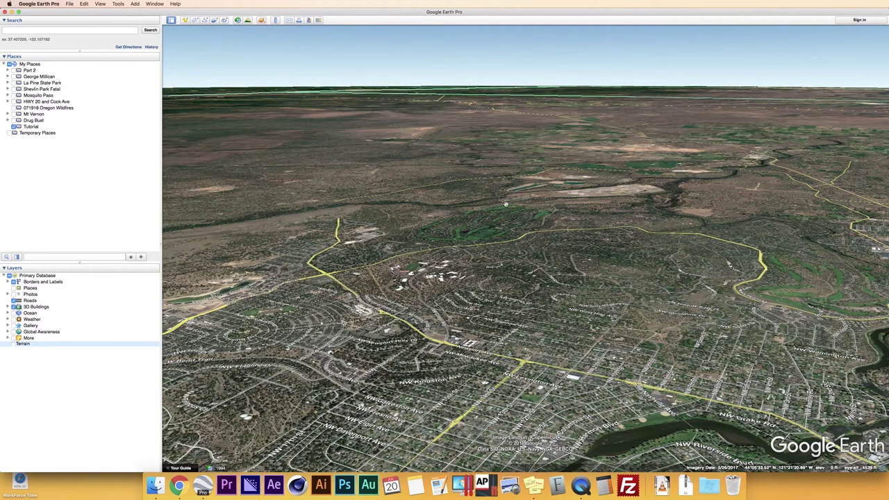
pyautogui.click(13, 344)
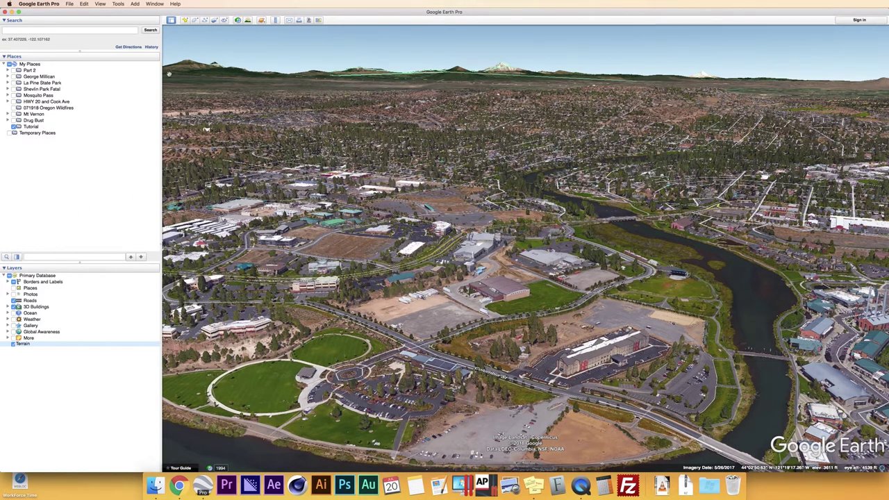
pyautogui.click(171, 19)
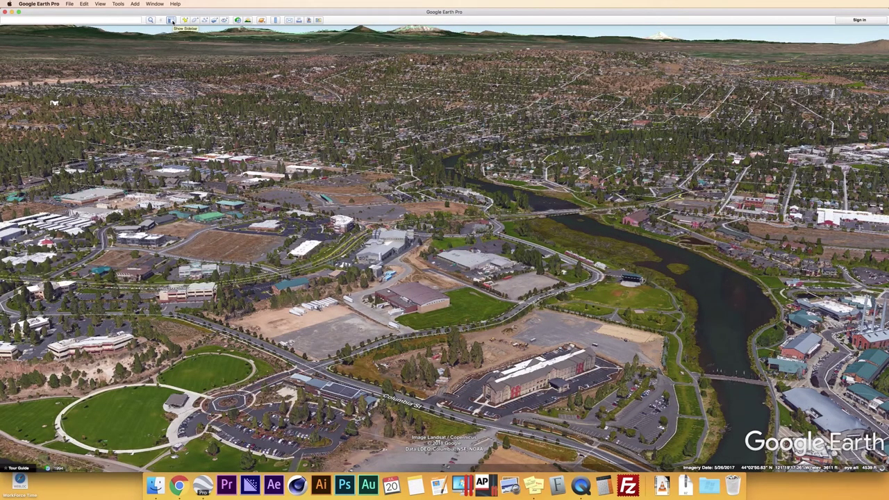
pyautogui.click(171, 19)
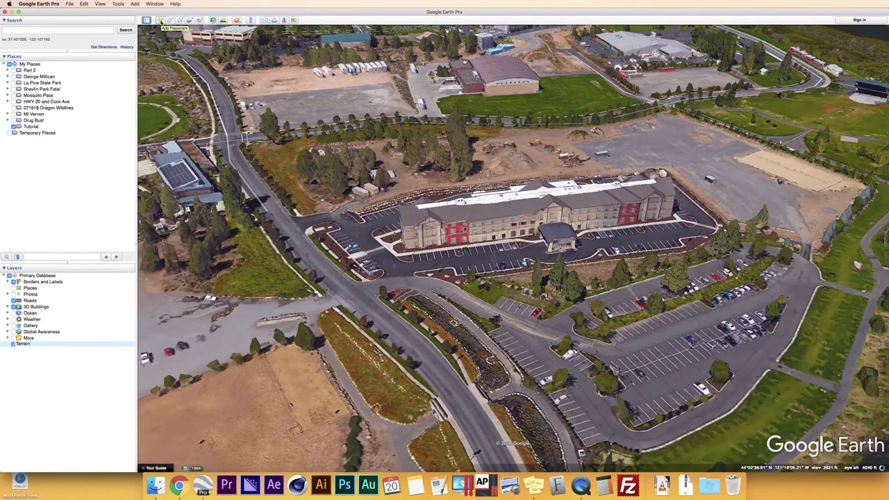
# - Add a placemark named Hotel and position it in front of the red facade section near the hotel building's street-side end
pyautogui.click(160, 21)
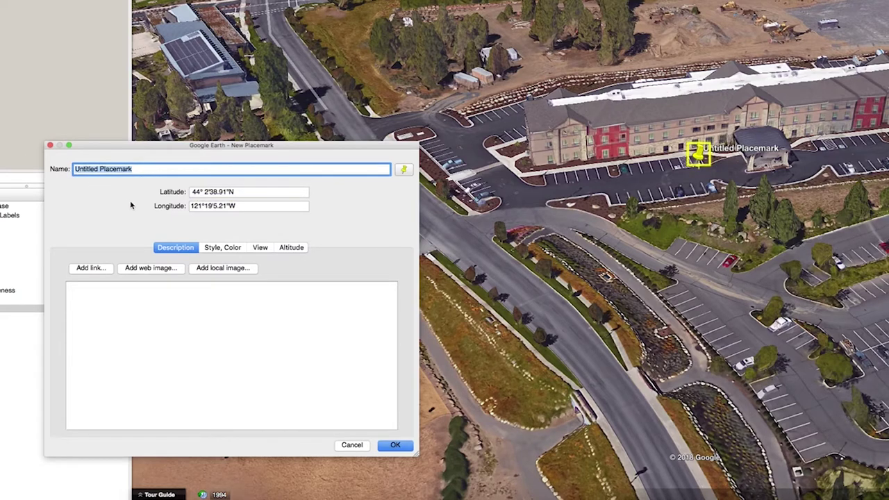
pyautogui.write('Hotel')
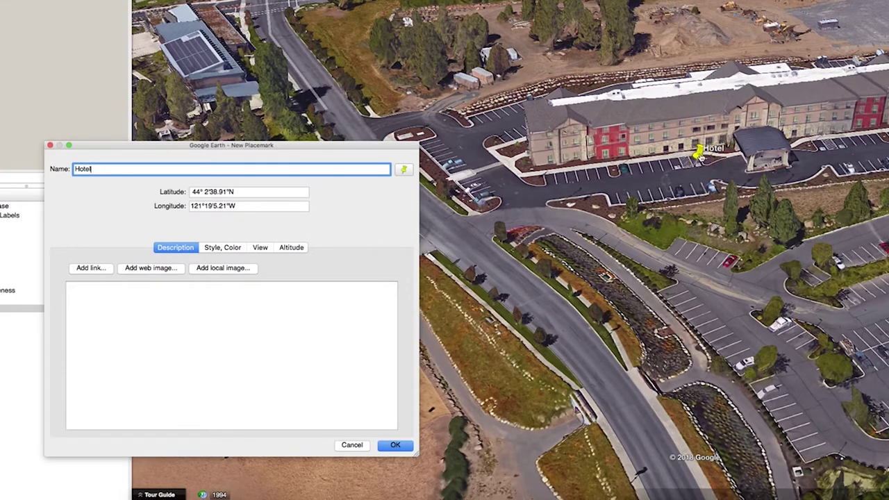
pyautogui.moveTo(700, 156); pyautogui.dragTo(596, 179)
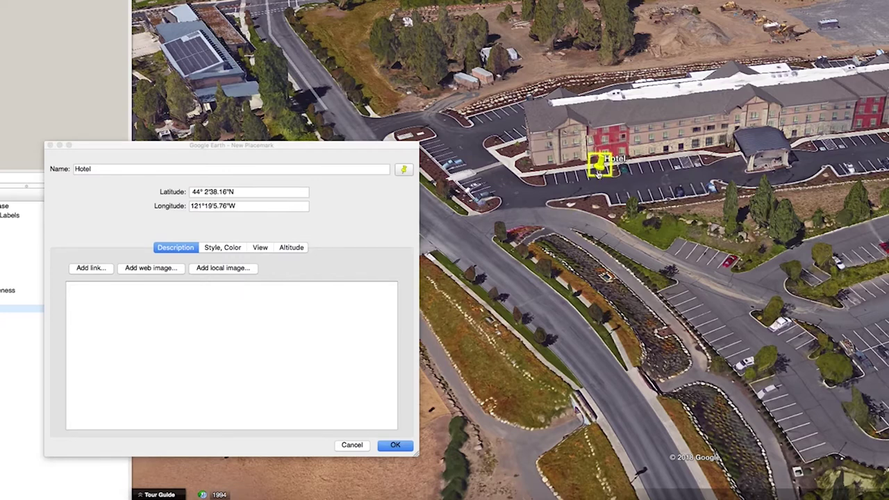
# - Load Babysitter.jpg from the Desktop folder as a custom icon for the Hotel placemark
pyautogui.click(404, 170)
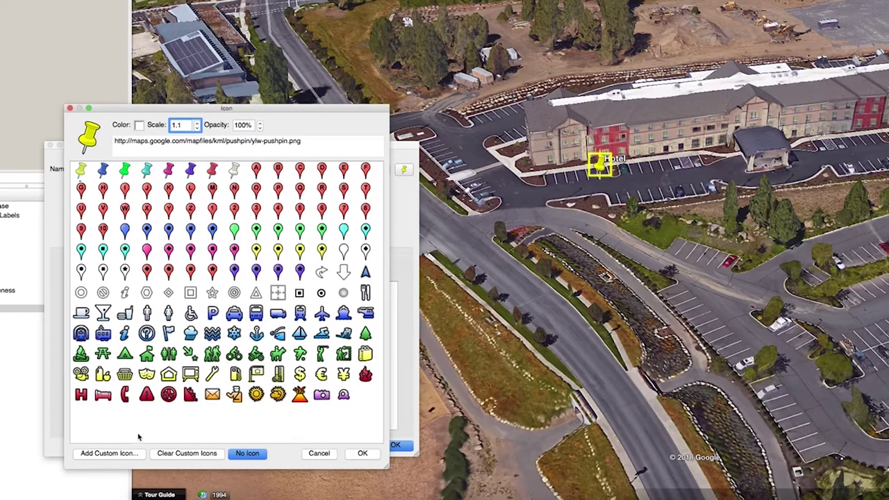
pyautogui.click(120, 453)
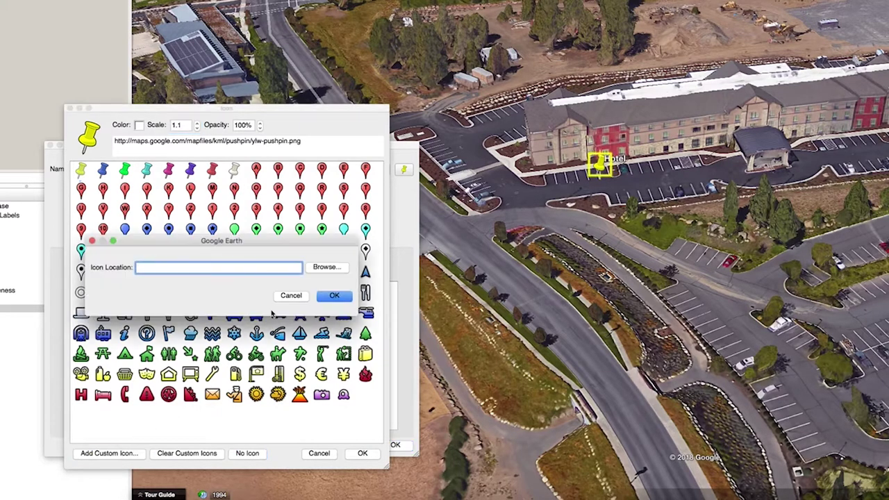
pyautogui.click(313, 270)
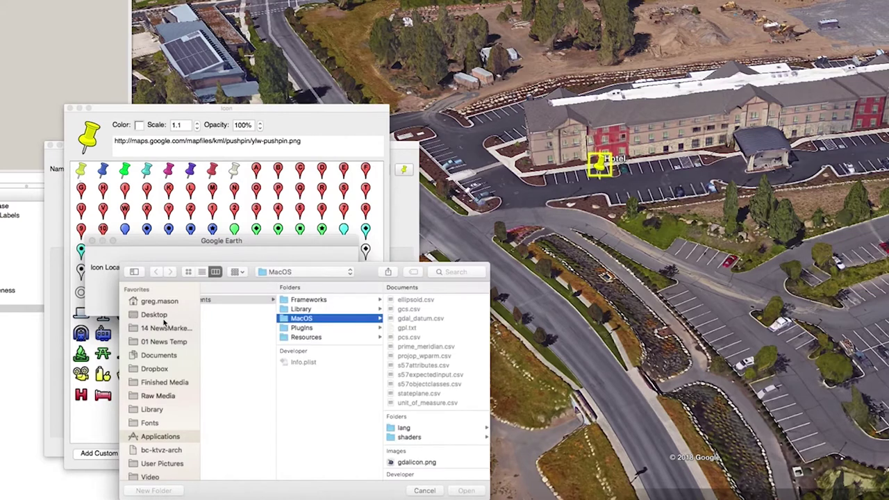
pyautogui.click(154, 315)
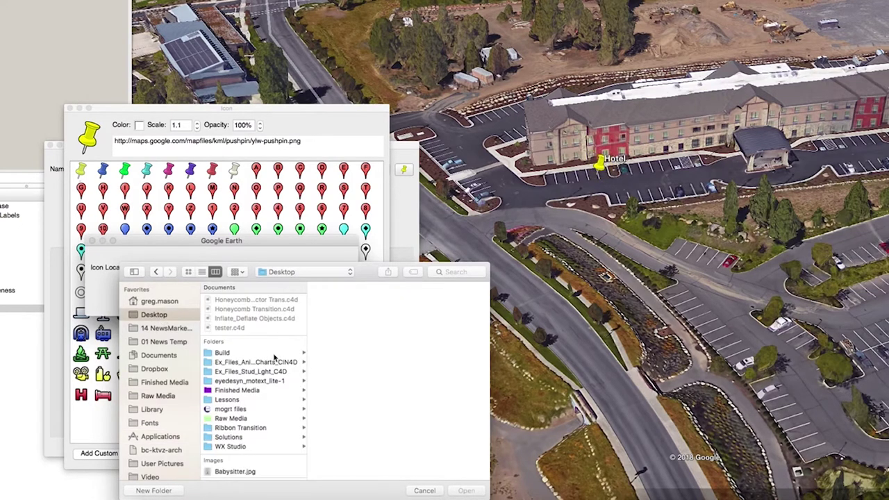
pyautogui.scroll(-1, 275, 355)
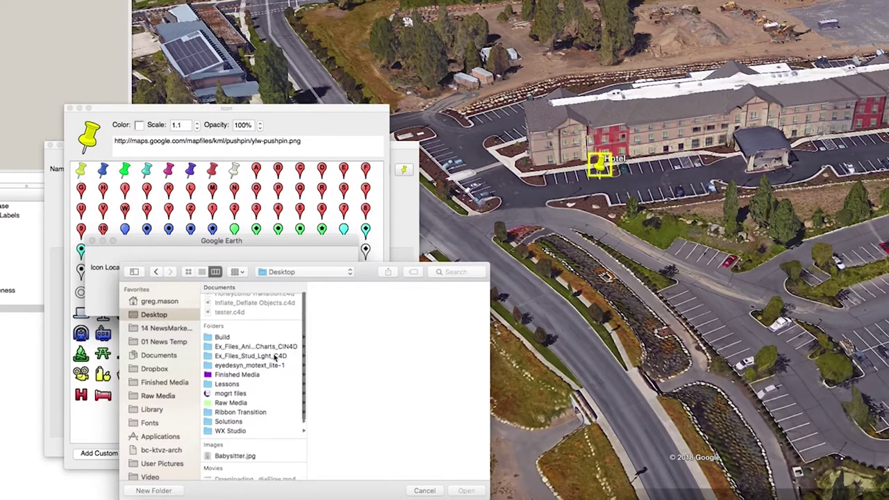
pyautogui.click(248, 455)
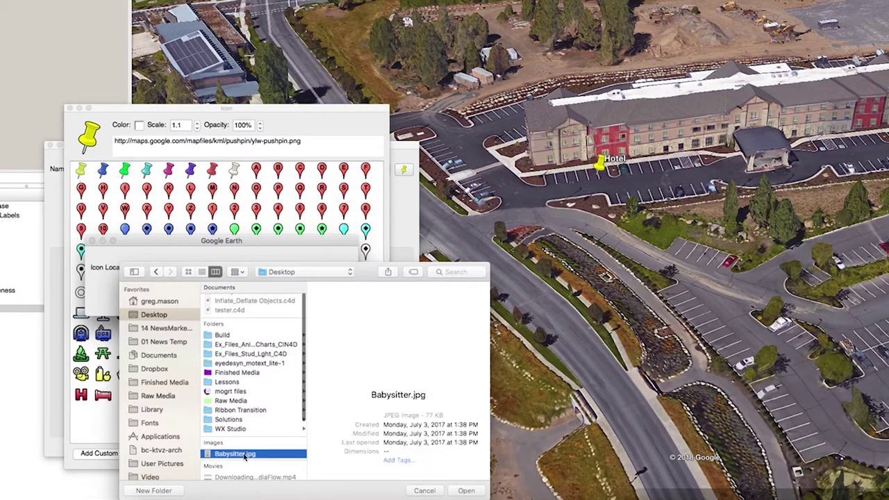
pyautogui.click(466, 491)
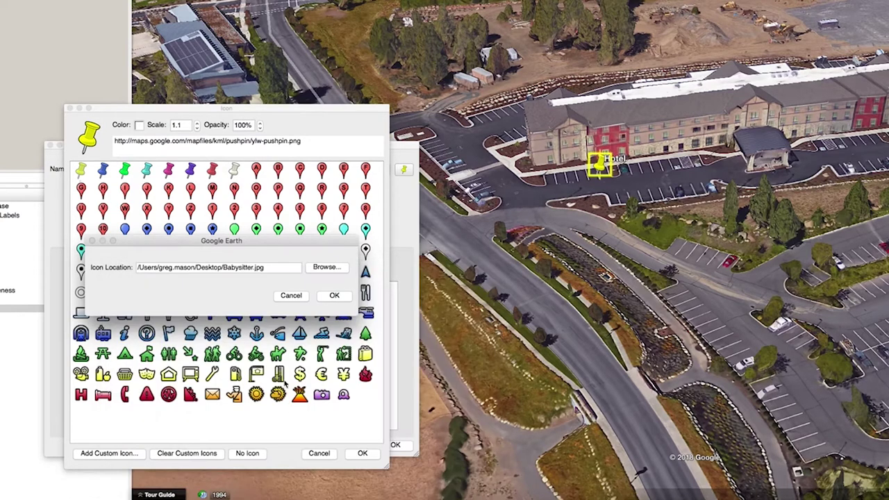
pyautogui.click(335, 295)
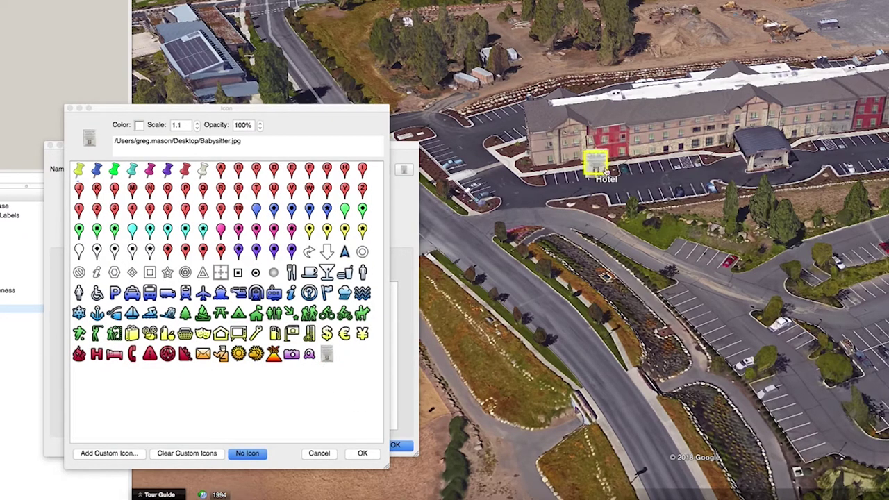
# - Tint the placemark icon light peach and set its scale to 2.0
pyautogui.click(139, 127)
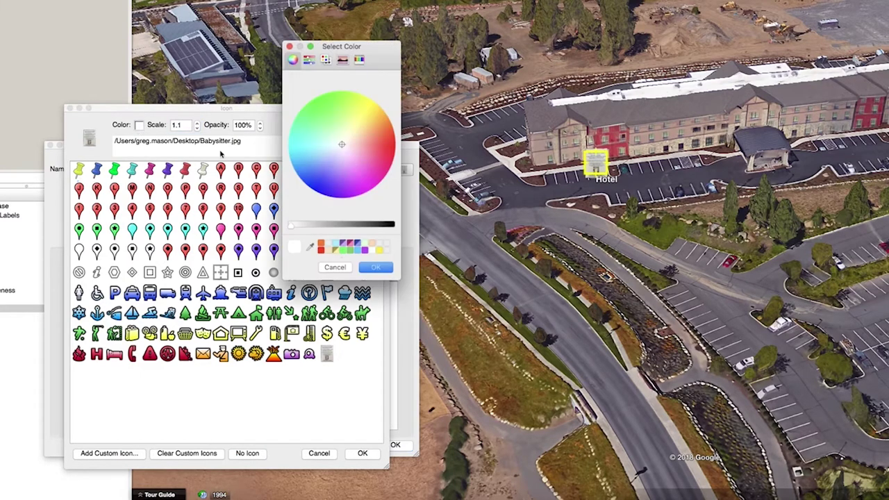
pyautogui.click(329, 253)
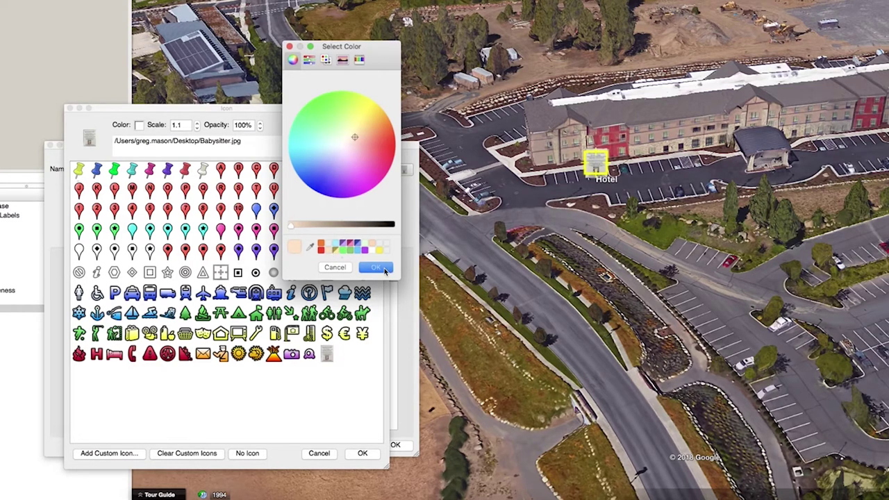
pyautogui.click(389, 270)
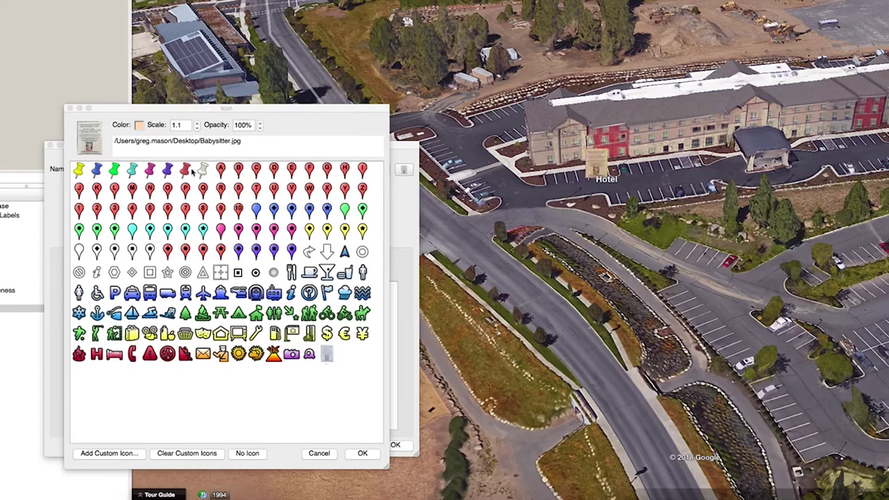
pyautogui.click(186, 125)
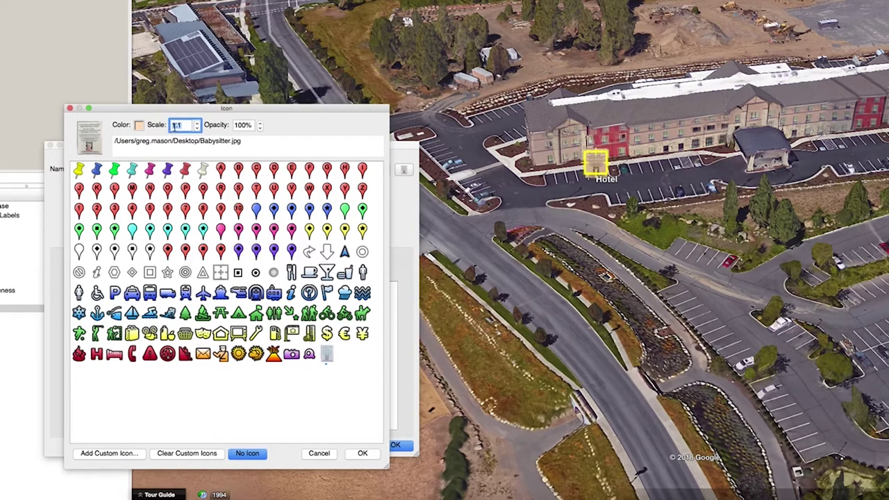
pyautogui.write('2.0')
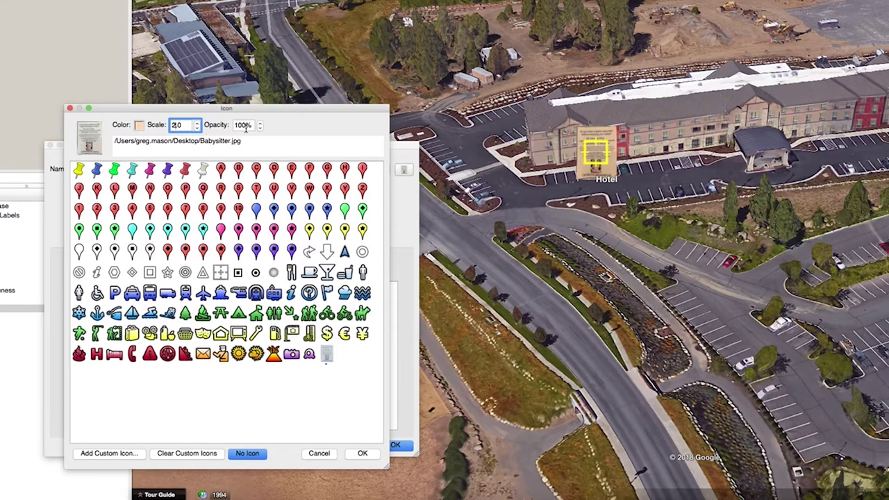
# - Try lowering the icon's opacity to 85%
pyautogui.click(260, 128)
pyautogui.click(261, 129)
pyautogui.click(260, 129)
pyautogui.click(261, 128)
pyautogui.click(261, 128)
pyautogui.click(260, 129)
pyautogui.click(261, 128)
pyautogui.click(261, 128)
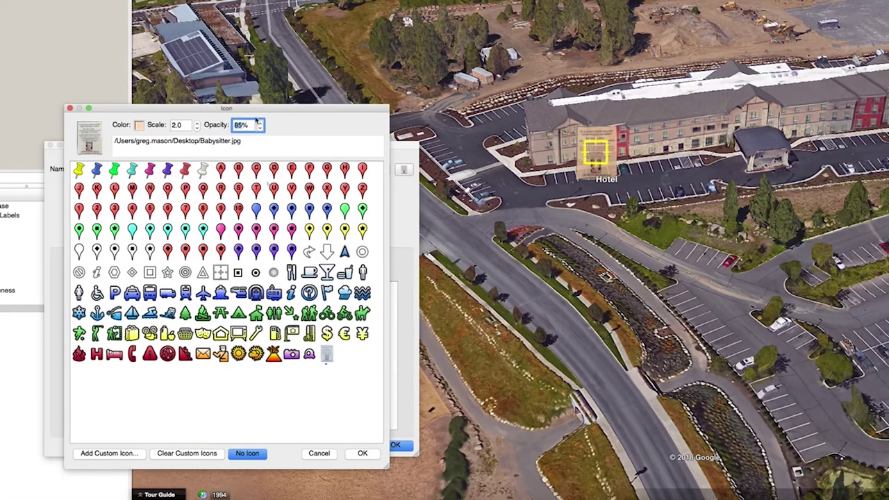
# - Set the icon's opacity to 100% and accept the icon settings
pyautogui.write('11')
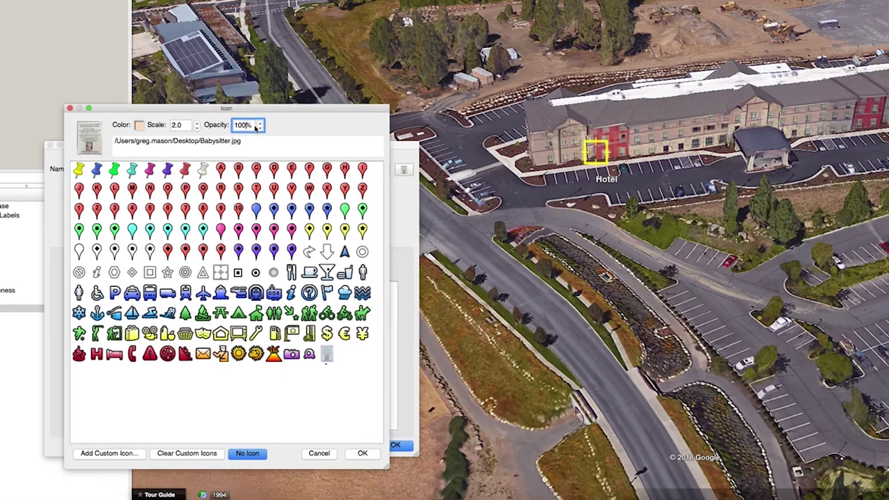
pyautogui.write('0')
pyautogui.click(372, 456)
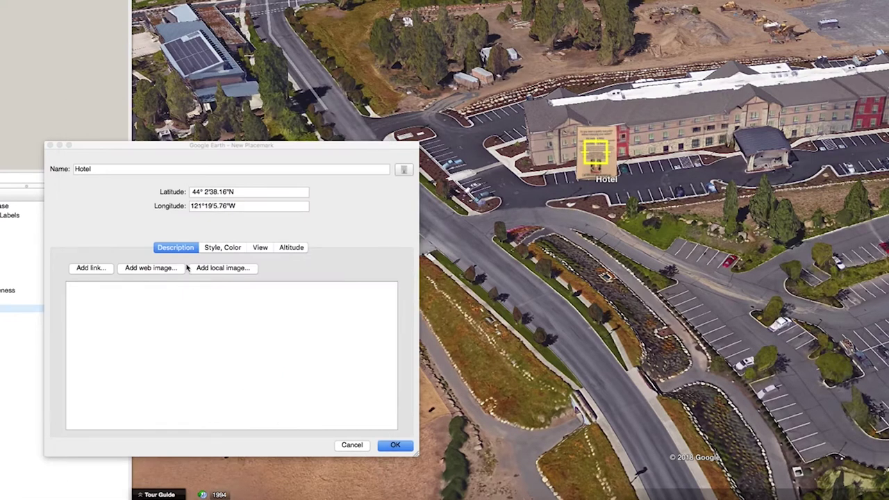
# - Set the Hotel label's scale to 2.0 in the placemark's style settings
pyautogui.click(232, 248)
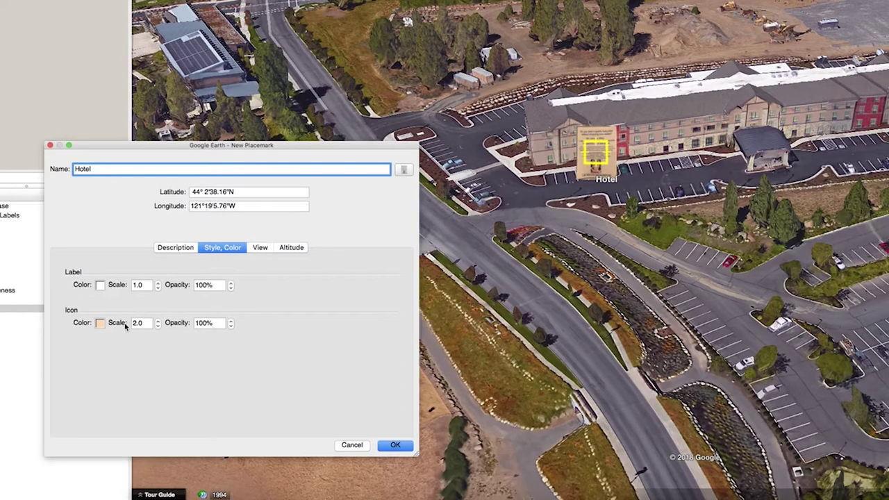
pyautogui.moveTo(148, 284); pyautogui.dragTo(131, 285)
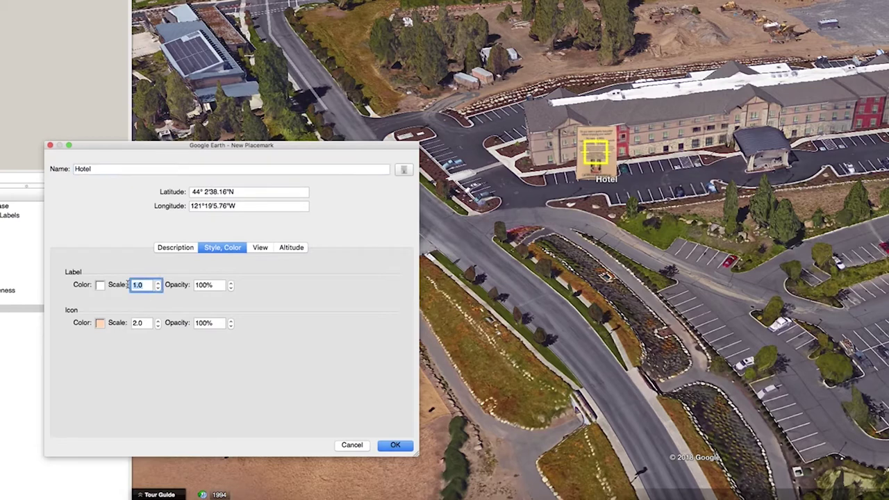
pyautogui.write('1.5')
# - Save the placemark with a snapshot of the current view, and fly to it to check that view
pyautogui.click(260, 248)
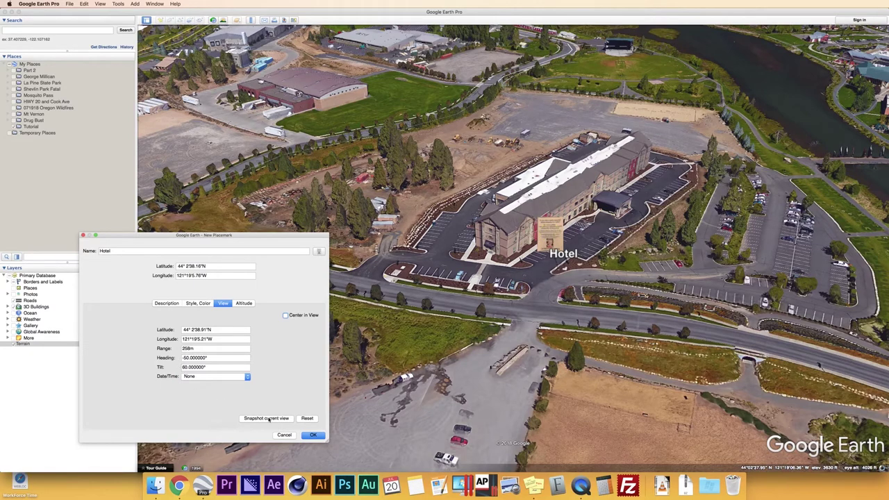
pyautogui.click(269, 419)
pyautogui.click(313, 436)
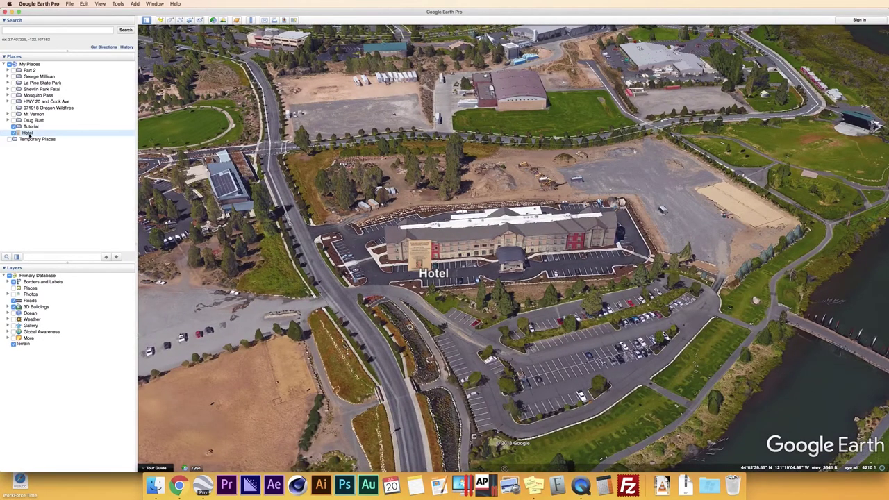
pyautogui.doubleClick(28, 133)
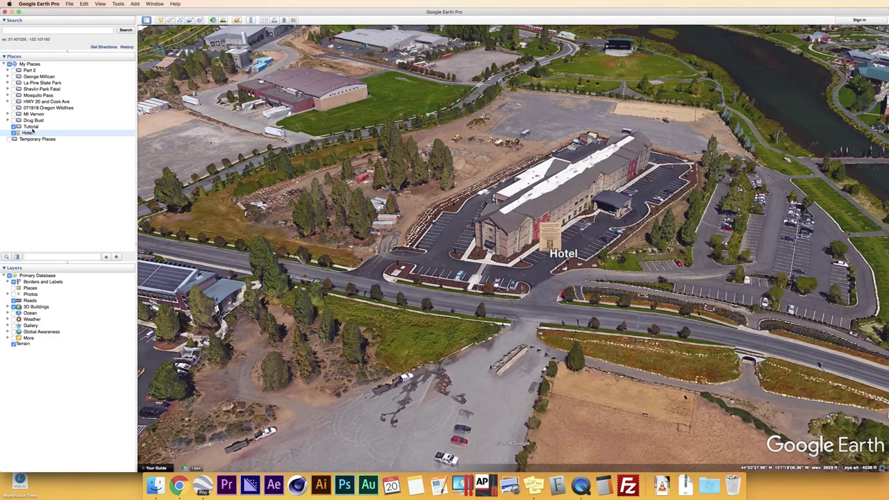
# - Move the Hotel placemark into the Tutorial folder and set its altitude to 17 m relative to ground
pyautogui.moveTo(28, 136); pyautogui.dragTo(40, 128)
pyautogui.rightClick(34, 133)
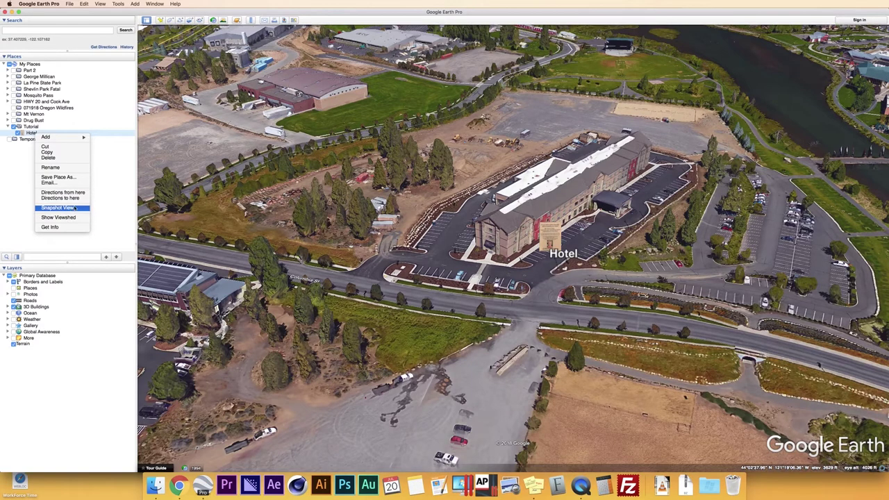
pyautogui.click(52, 227)
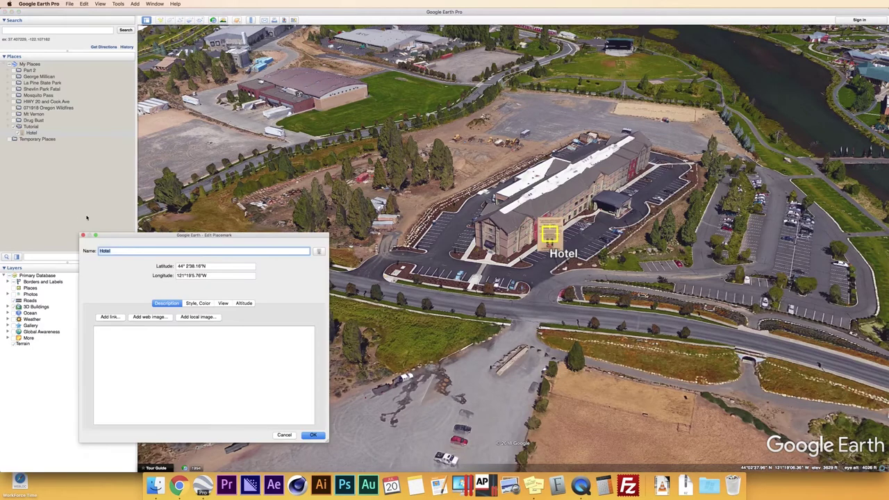
pyautogui.click(244, 303)
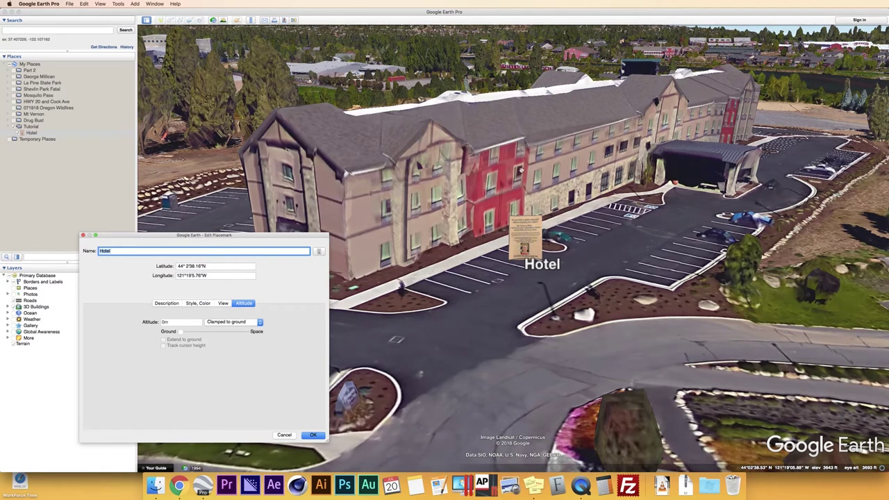
pyautogui.click(233, 323)
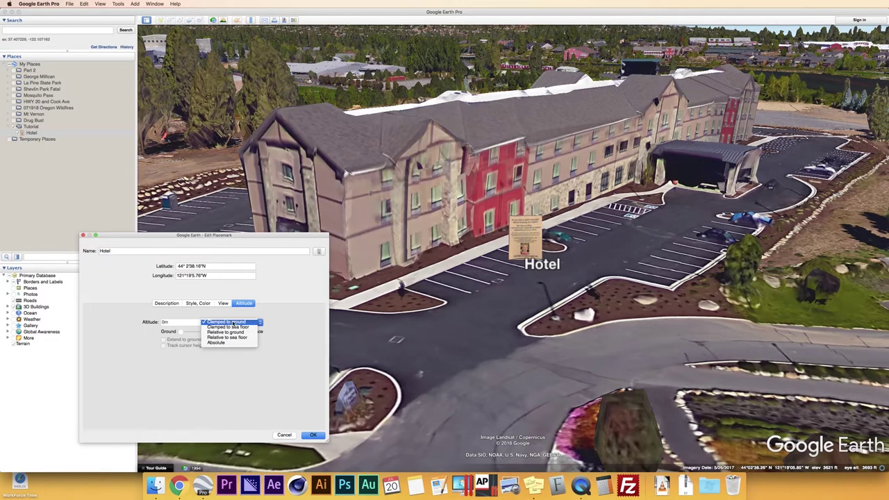
pyautogui.click(230, 327)
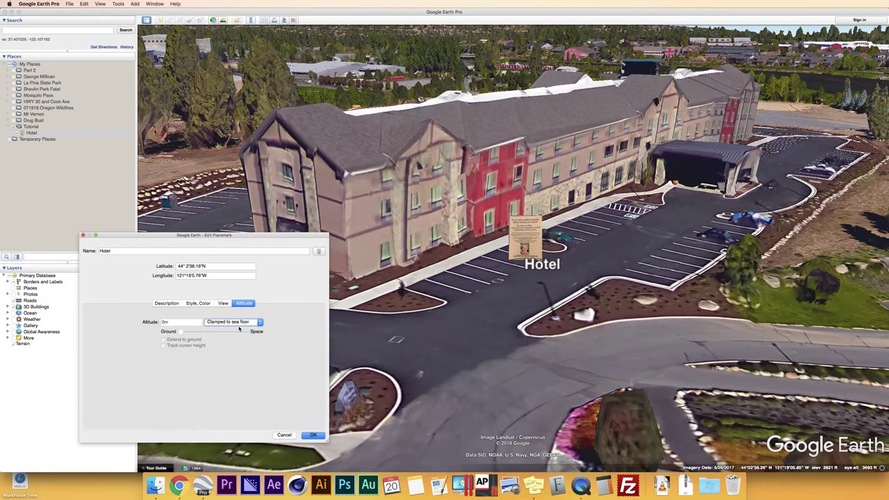
pyautogui.click(249, 325)
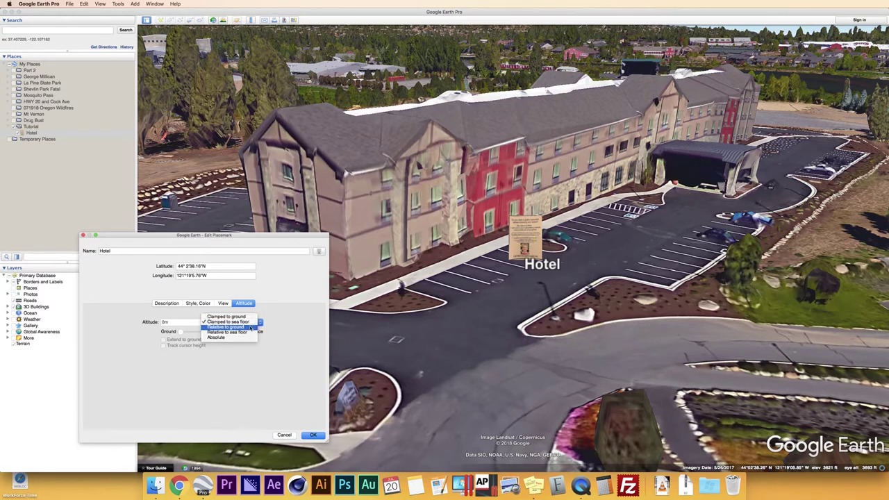
pyautogui.click(227, 326)
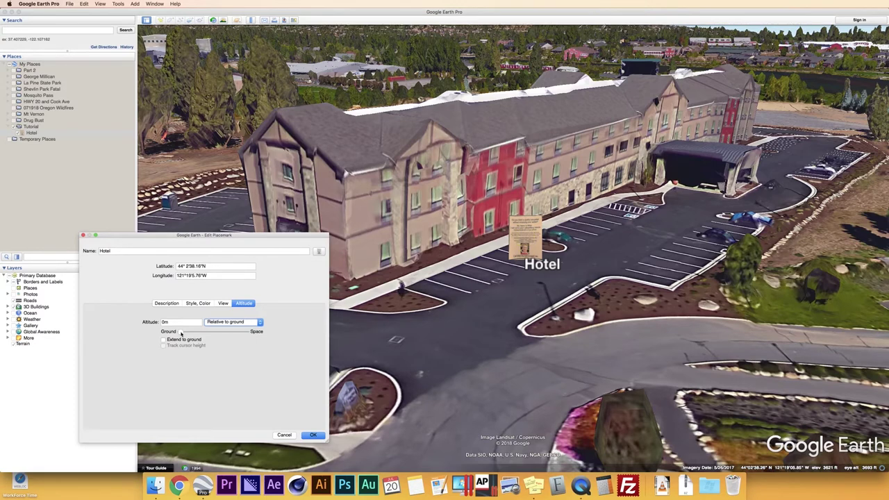
pyautogui.moveTo(182, 335); pyautogui.dragTo(185, 334)
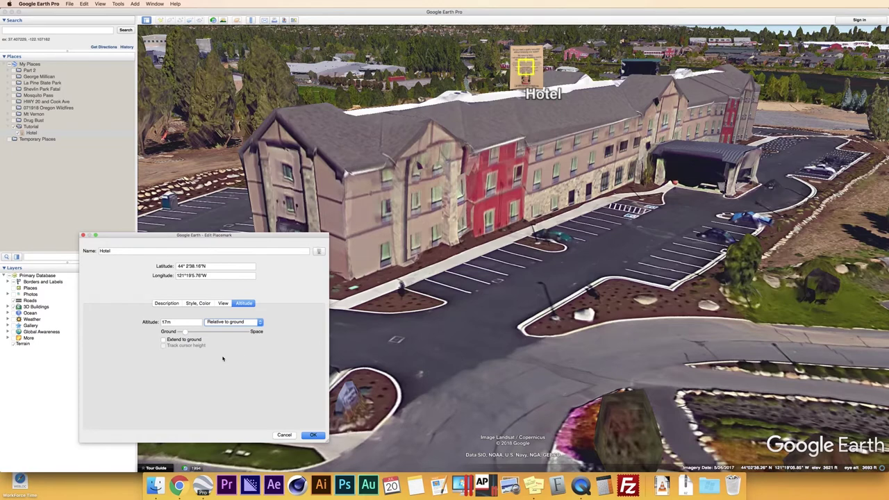
# - Extend the Hotel placemark to the ground and reposition it over the hotel's roof
pyautogui.click(163, 340)
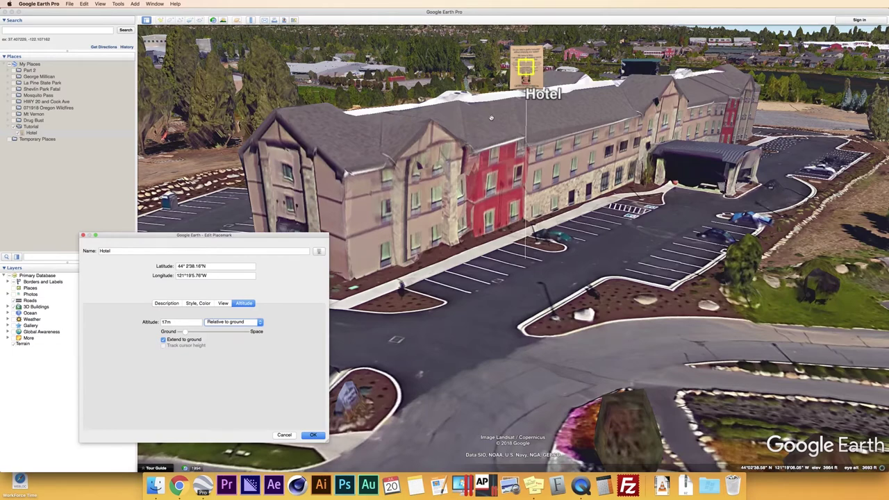
pyautogui.scroll(3, 491, 118)
pyautogui.moveTo(556, 123)
pyautogui.mouseDown()
pyautogui.moveTo(542, 97)
pyautogui.moveTo(553, 130)
pyautogui.mouseUp()
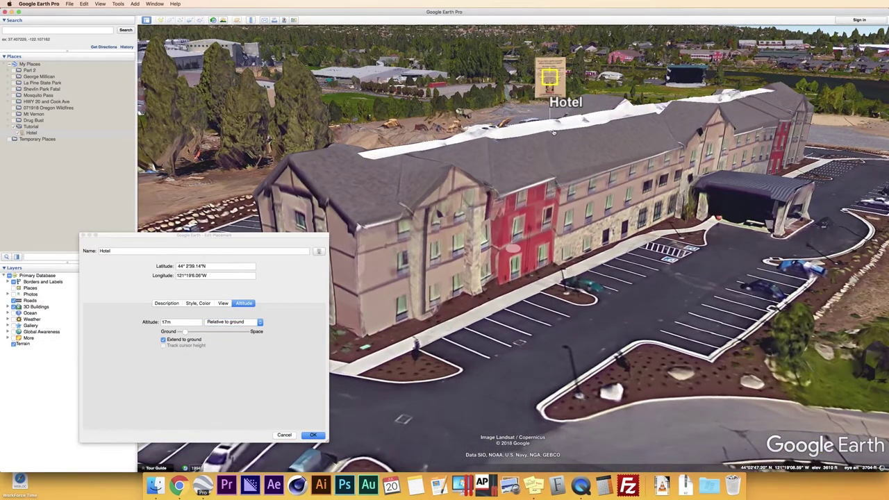
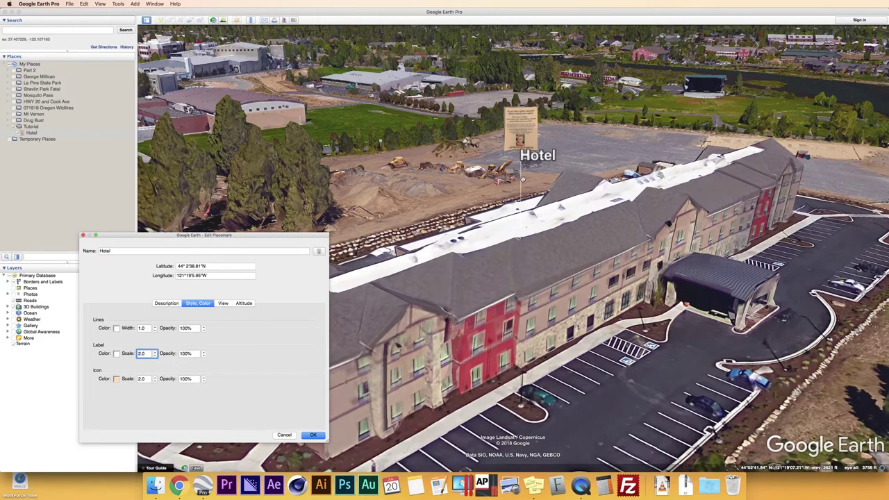
# - Set the placemark's extension line to a width of 15 and color it light peach to match the icon
pyautogui.click(147, 329)
pyautogui.write('15')
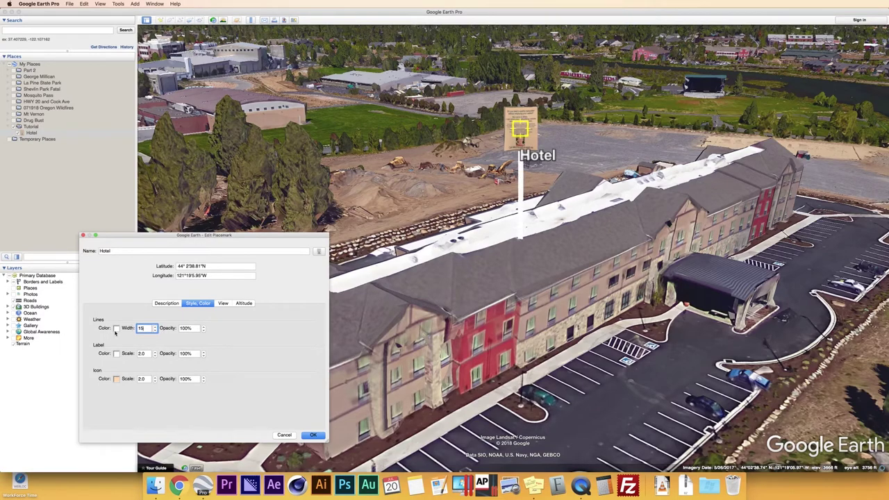
pyautogui.click(116, 328)
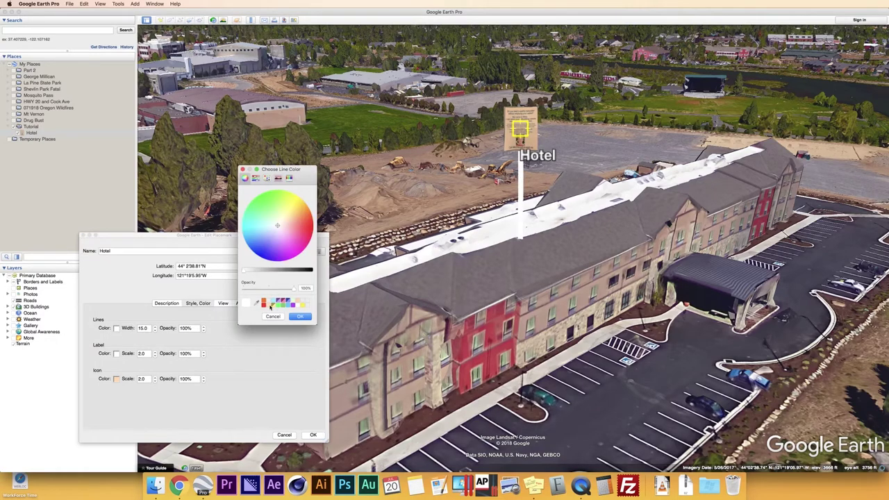
pyautogui.click(298, 304)
pyautogui.click(301, 318)
pyautogui.click(170, 329)
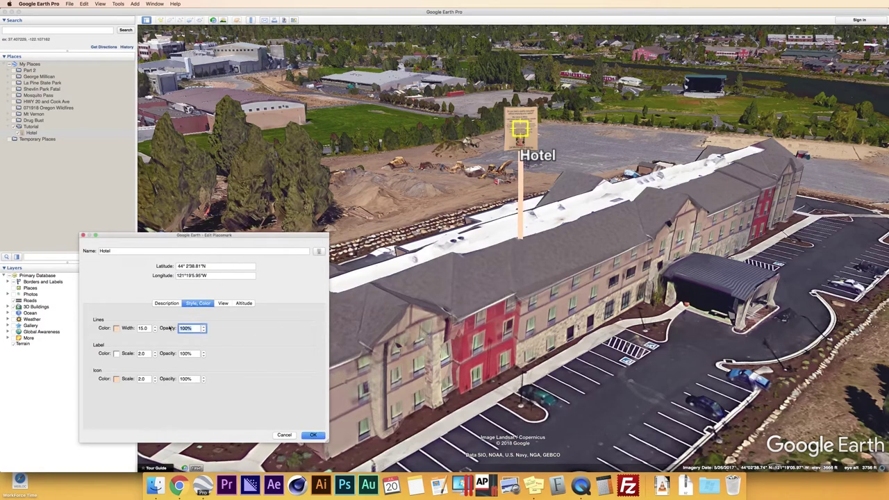
# - Set the opacity of the Hotel placemark's extension line to 65%
pyautogui.write('65')
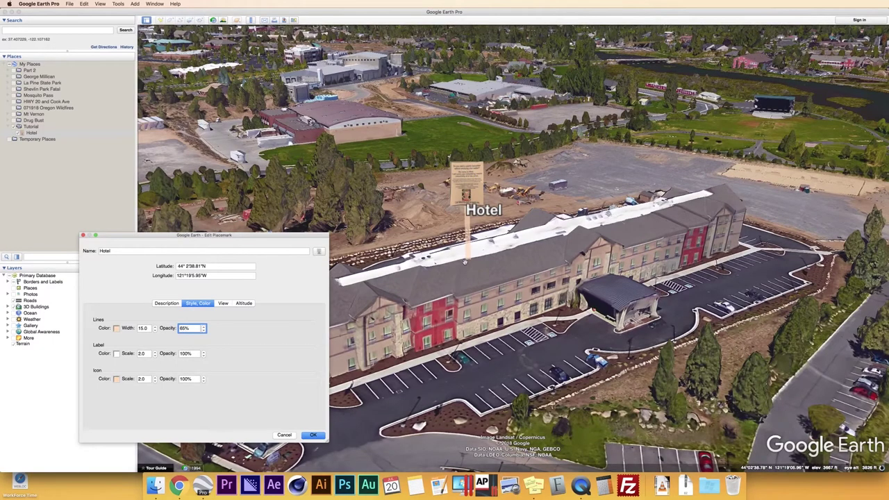
# - Clamp the Hotel placemark to the ground and reposition it in front of the hotel, beside the parking lot
pyautogui.click(245, 304)
pyautogui.click(212, 322)
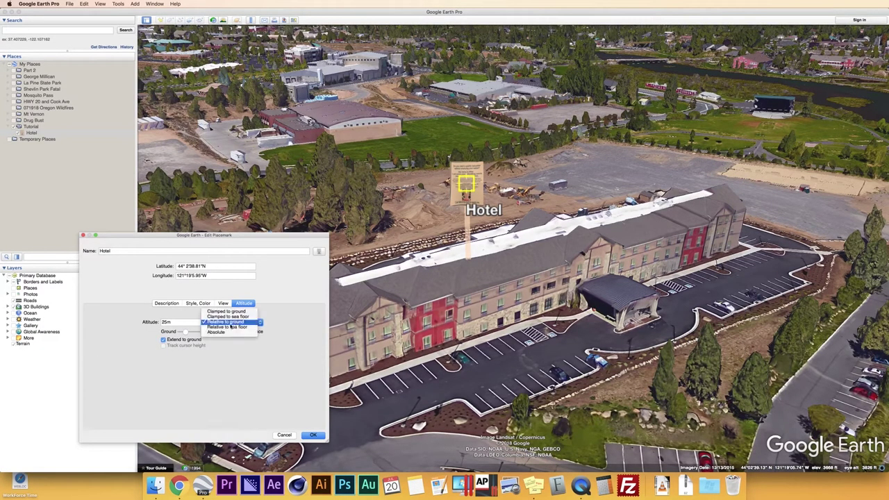
pyautogui.click(227, 313)
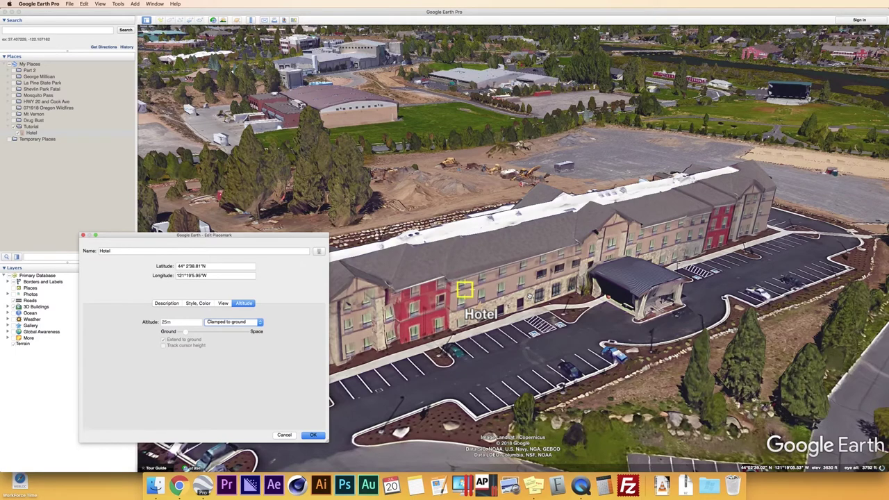
pyautogui.moveTo(464, 289)
pyautogui.mouseDown()
pyautogui.moveTo(478, 301)
pyautogui.moveTo(489, 294)
pyautogui.moveTo(480, 295)
pyautogui.mouseUp()
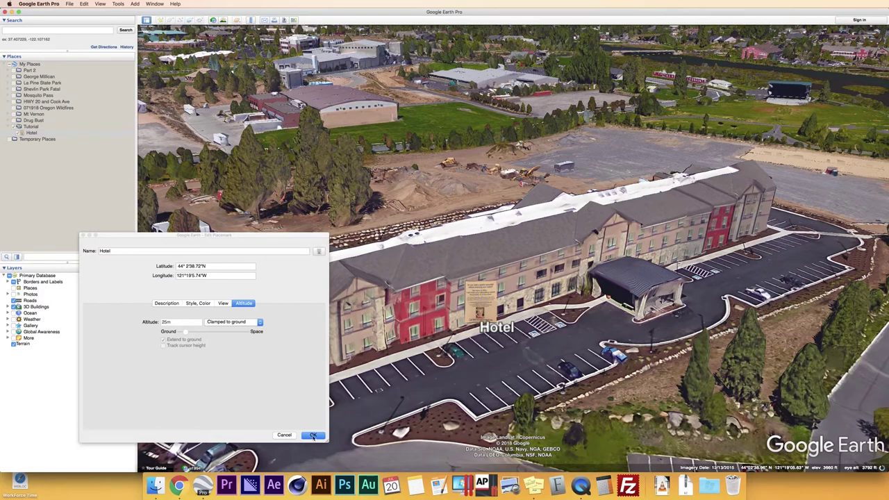
pyautogui.moveTo(479, 302); pyautogui.dragTo(489, 321)
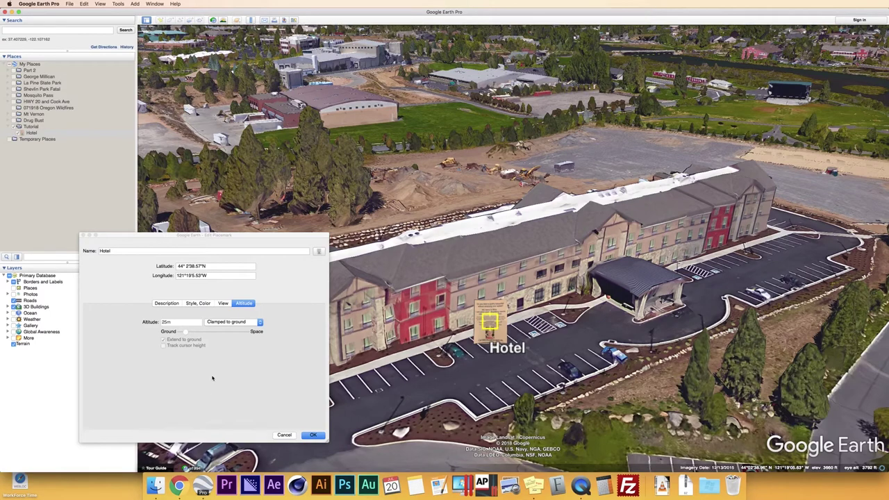
# - Set the Hotel placemark's altitude mode to relative to ground, place it over the hotel's roof, and save the changes
pyautogui.click(232, 322)
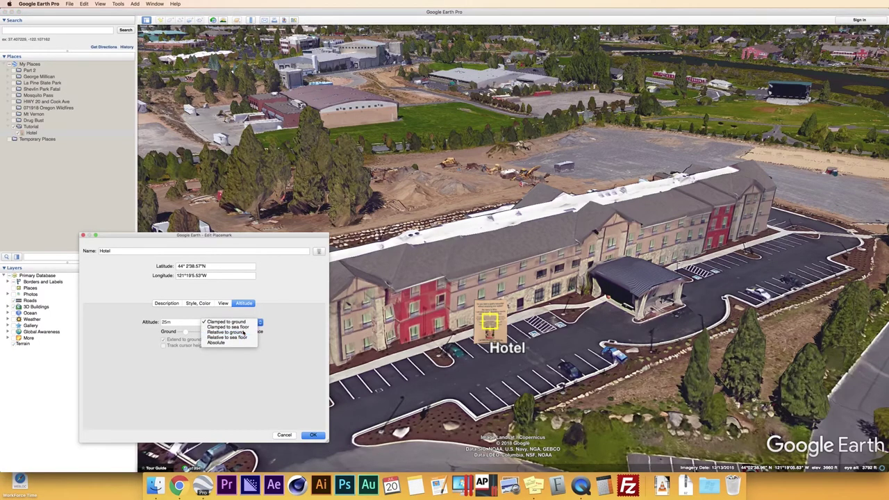
pyautogui.click(233, 331)
pyautogui.moveTo(487, 172); pyautogui.dragTo(494, 226)
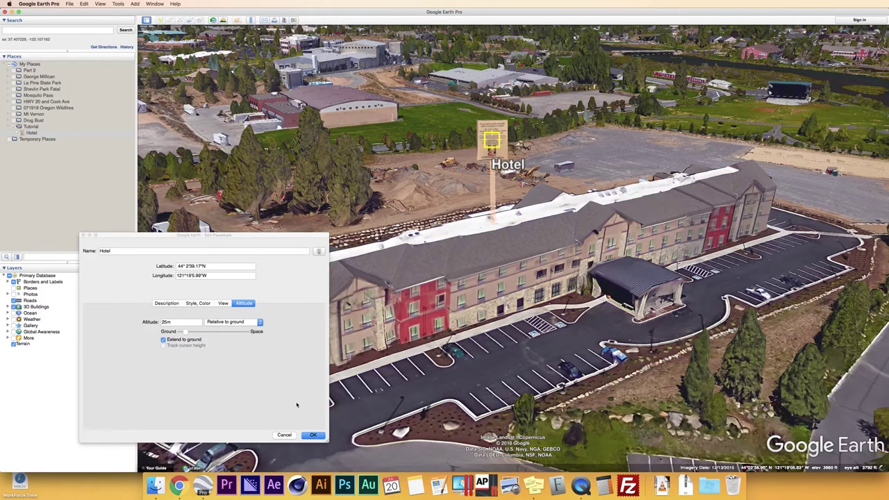
pyautogui.click(314, 435)
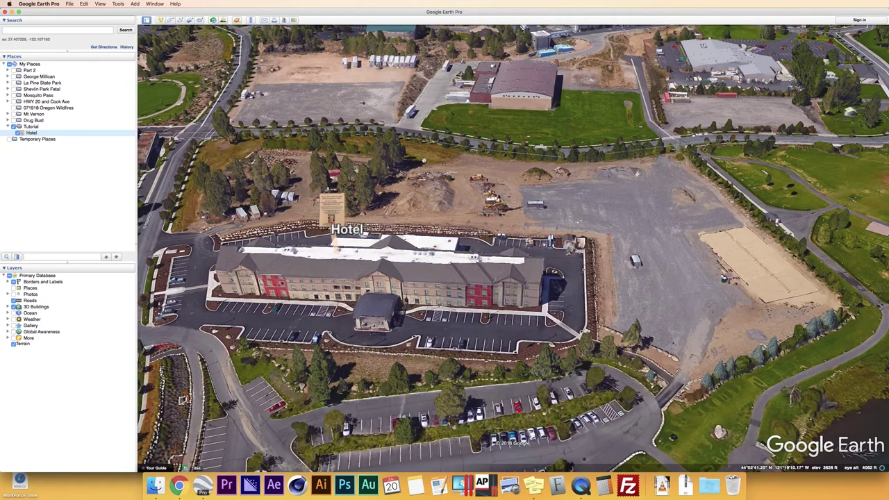
# - Start a new polygon and place its first points along the construction lot's upper edge beside the tree-lined road
pyautogui.scroll(-3, 600, 182)
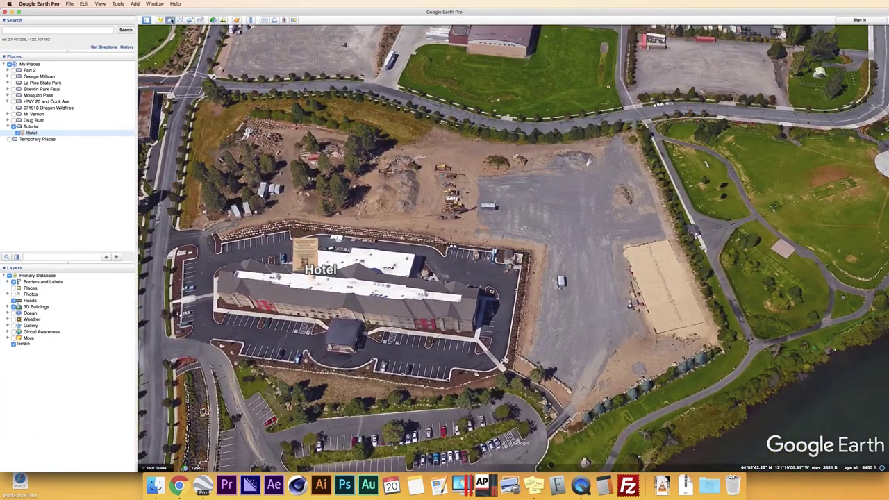
pyautogui.click(169, 19)
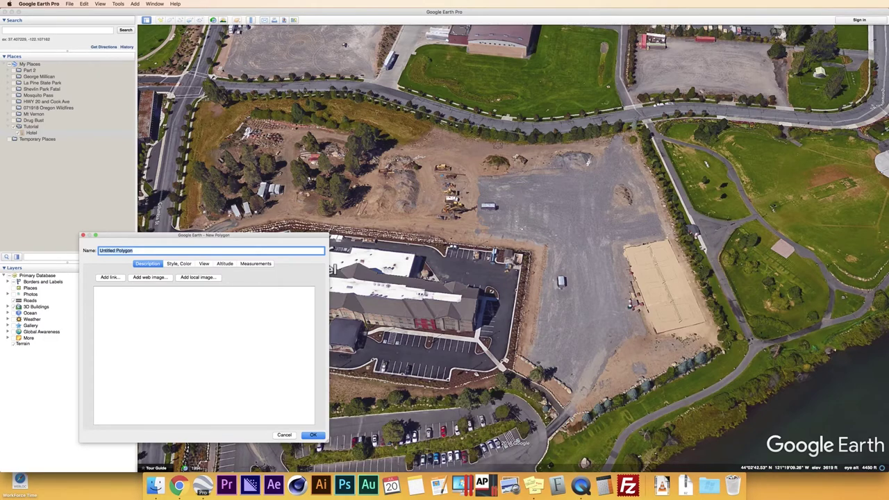
pyautogui.click(479, 141)
pyautogui.click(458, 136)
pyautogui.click(443, 130)
pyautogui.click(432, 129)
pyautogui.click(401, 118)
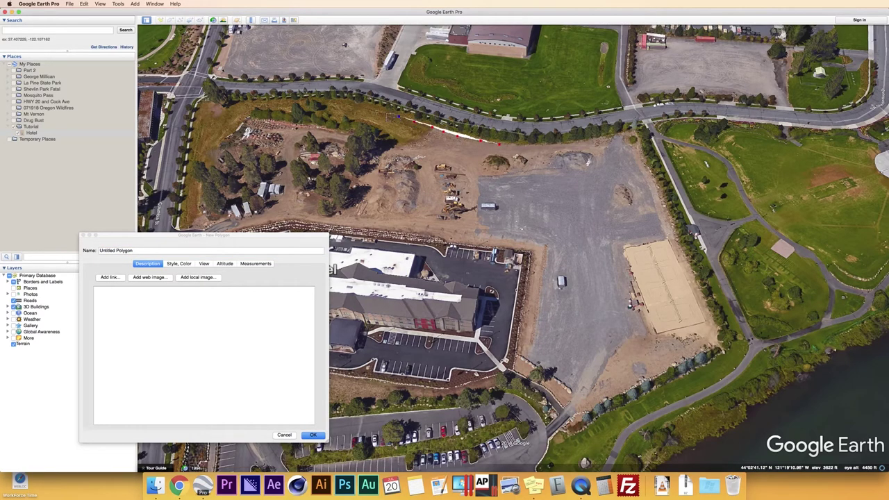
# - Continue the polygon down the lot's edge beside the trees and along the boundary behind the hotel
pyautogui.click(379, 141)
pyautogui.click(367, 166)
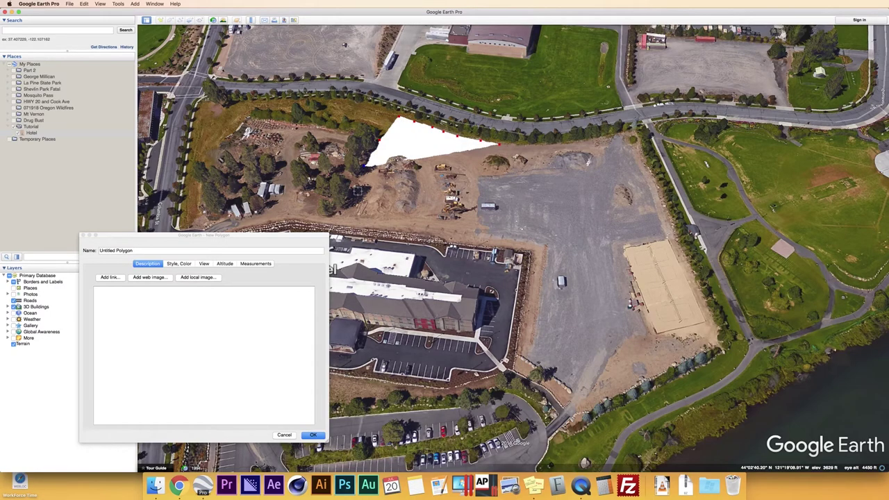
pyautogui.click(351, 207)
pyautogui.click(345, 216)
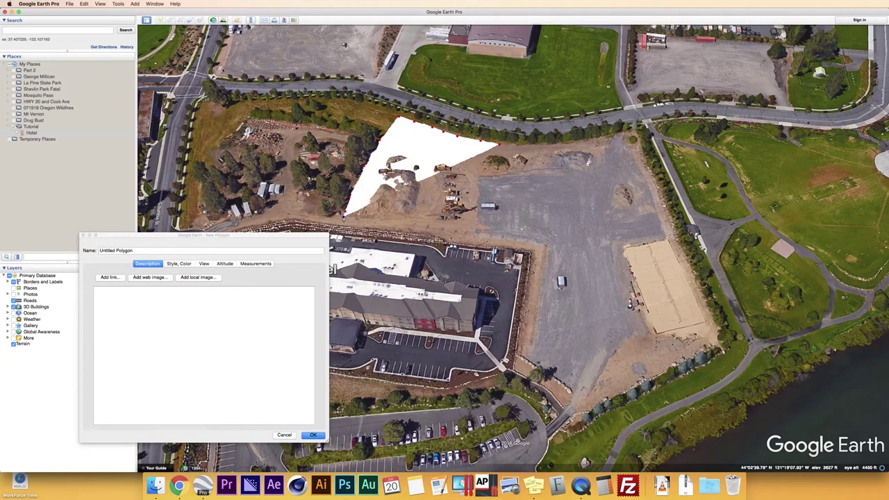
pyautogui.click(368, 219)
pyautogui.click(455, 230)
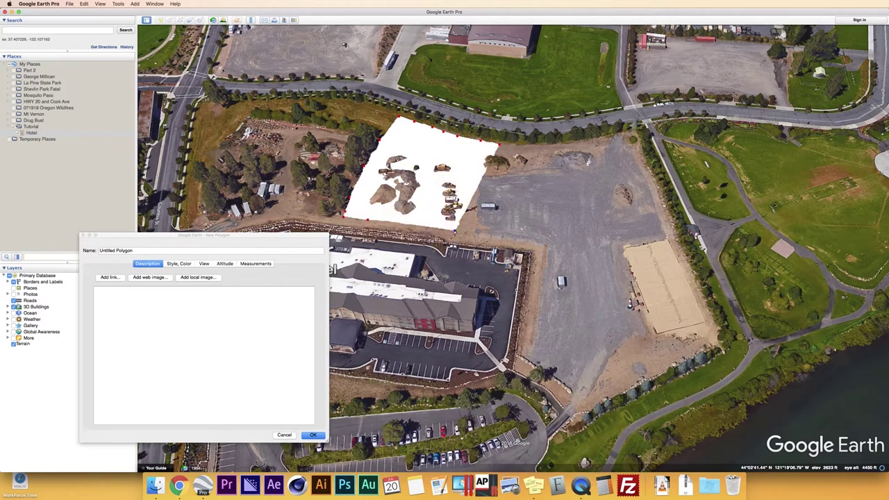
pyautogui.click(511, 239)
pyautogui.click(543, 243)
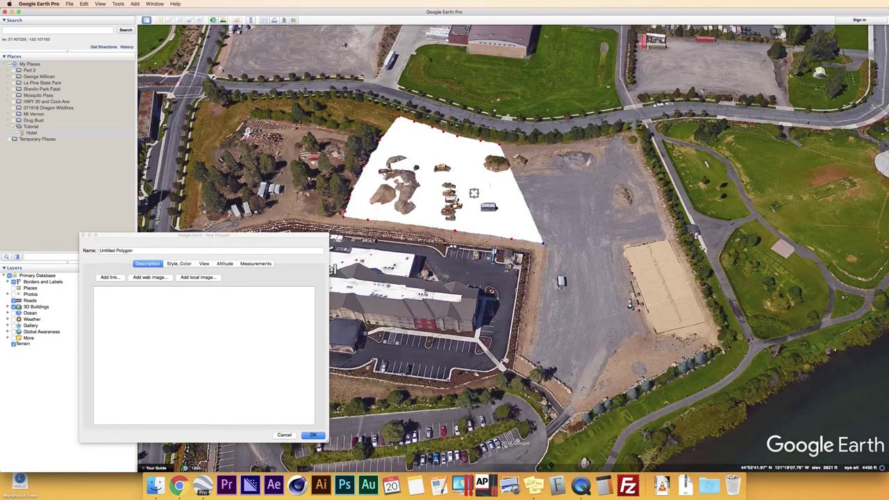
# - Continue the polygon along the lot's edge beside the hotel parking and past the rocks to the driveway entrance
pyautogui.click(546, 260)
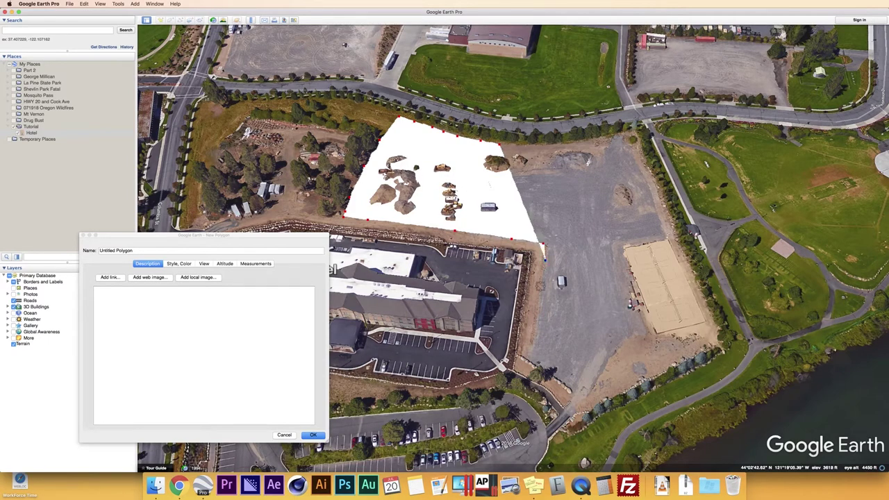
pyautogui.click(540, 306)
pyautogui.click(535, 343)
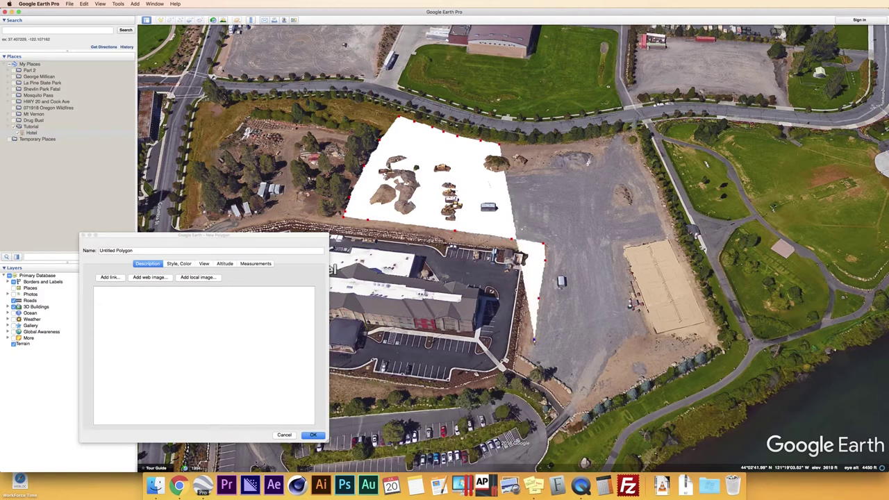
pyautogui.click(530, 351)
pyautogui.click(529, 355)
pyautogui.click(539, 363)
pyautogui.click(553, 375)
pyautogui.click(566, 382)
pyautogui.click(571, 389)
pyautogui.click(592, 401)
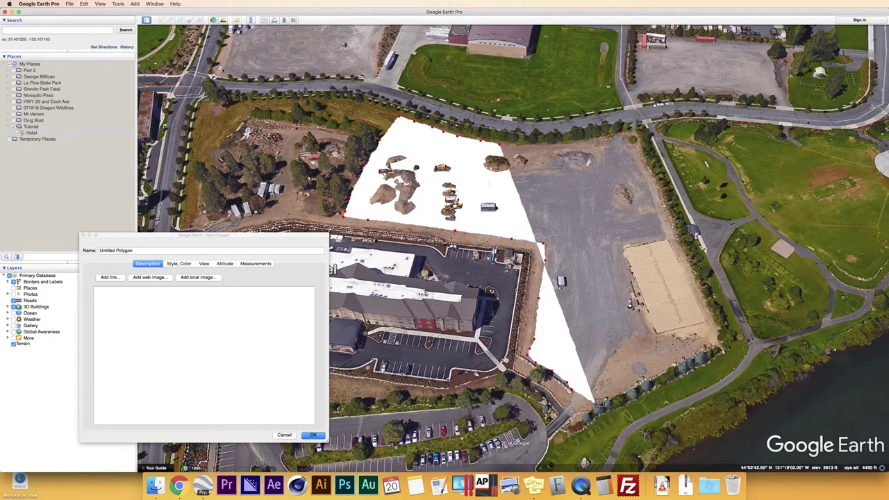
# - Trace the rest of the polygon freehand along the row of trees and around the dirt pile back toward the first point
pyautogui.moveTo(596, 404)
pyautogui.mouseDown()
pyautogui.moveTo(679, 366)
pyautogui.moveTo(717, 330)
pyautogui.moveTo(634, 144)
pyautogui.mouseUp()
pyautogui.moveTo(623, 137)
pyautogui.mouseDown()
pyautogui.moveTo(578, 174)
pyautogui.moveTo(550, 170)
pyautogui.moveTo(519, 148)
pyautogui.mouseUp()
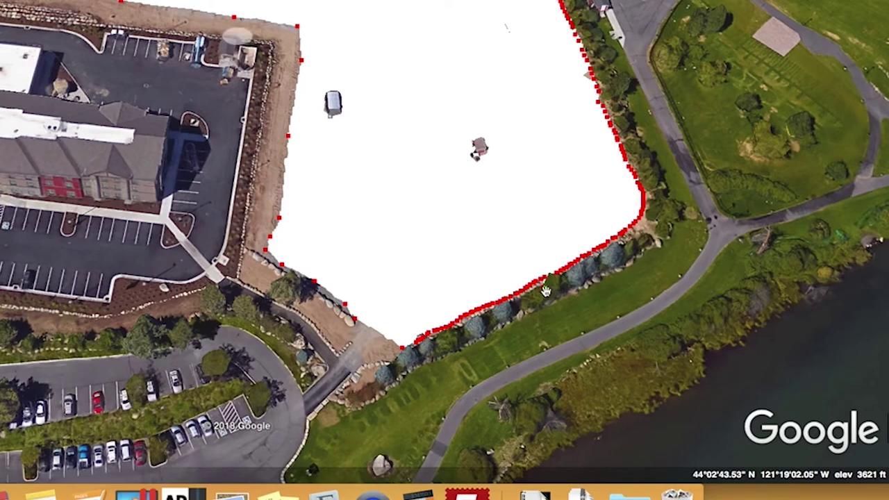
# - Adjust the misplaced vertex beside the shrubs on the polygon's lower edge and remove the stray point
pyautogui.scroll(5, 546, 297)
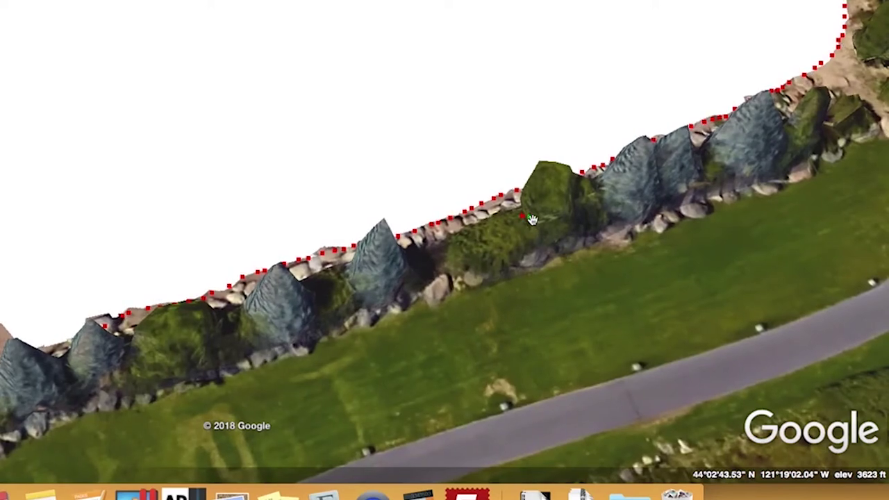
pyautogui.scroll(-3, 532, 221)
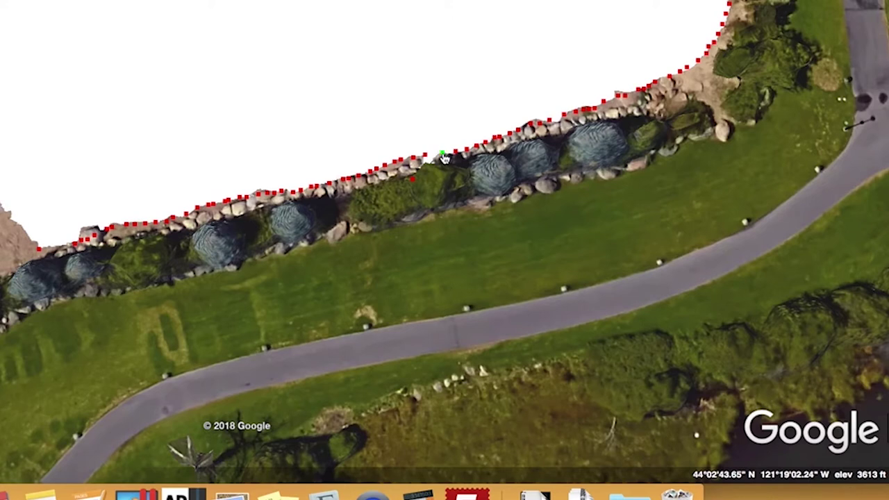
pyautogui.click(414, 182)
pyautogui.moveTo(415, 182); pyautogui.dragTo(408, 195)
pyautogui.rightClick(409, 195)
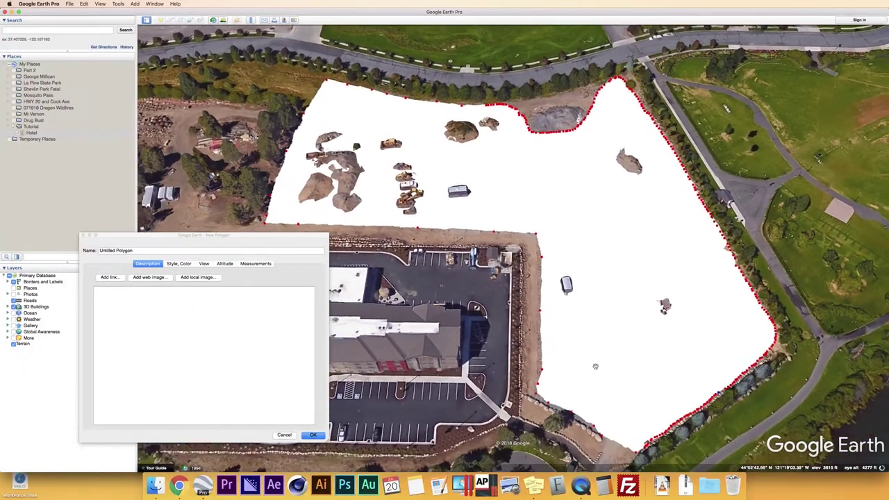
# - Name the polygon Construction Site
pyautogui.click(82, 248)
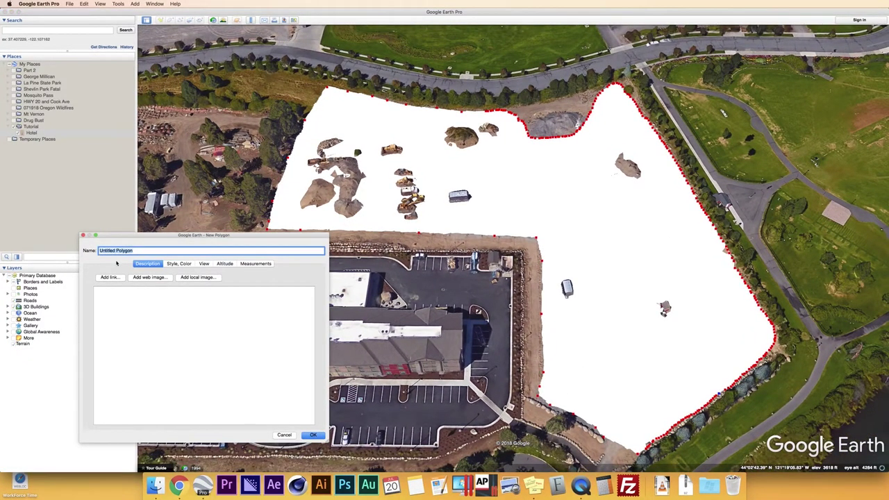
pyautogui.write('Q')
# - Set both the area color and the line color of the Construction Site polygon to orange
pyautogui.click(181, 264)
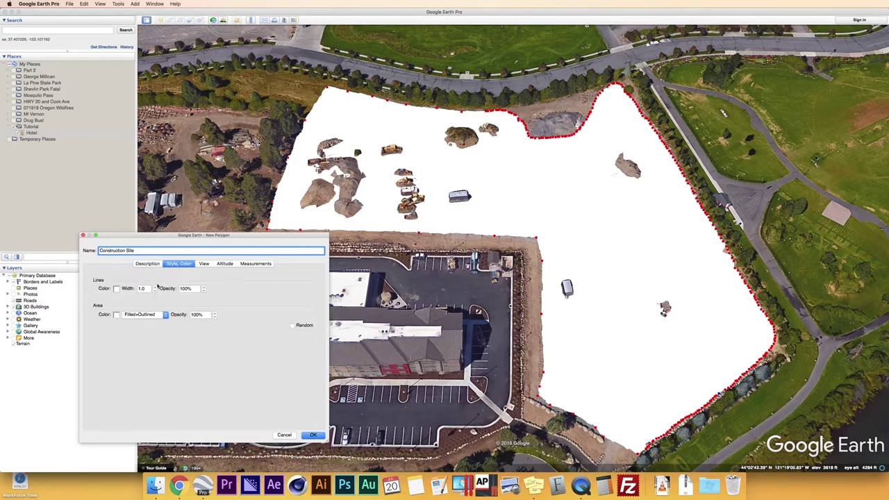
pyautogui.click(116, 315)
pyautogui.click(269, 304)
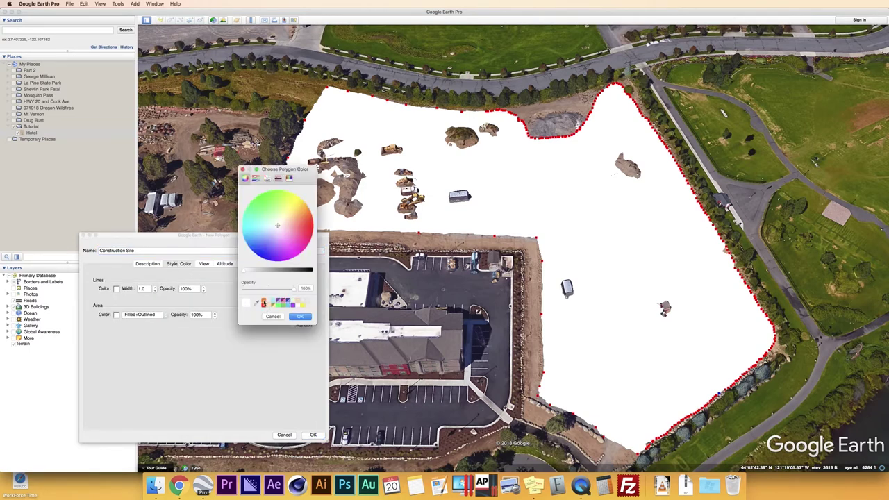
pyautogui.click(300, 317)
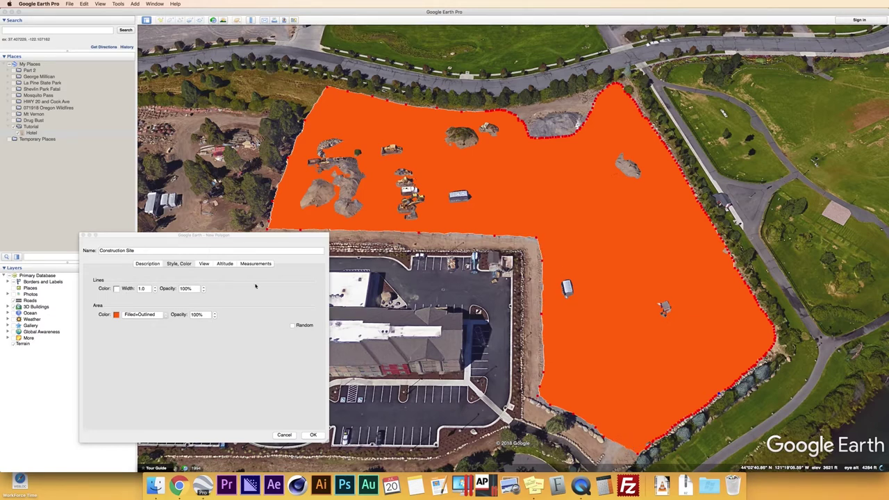
pyautogui.click(116, 289)
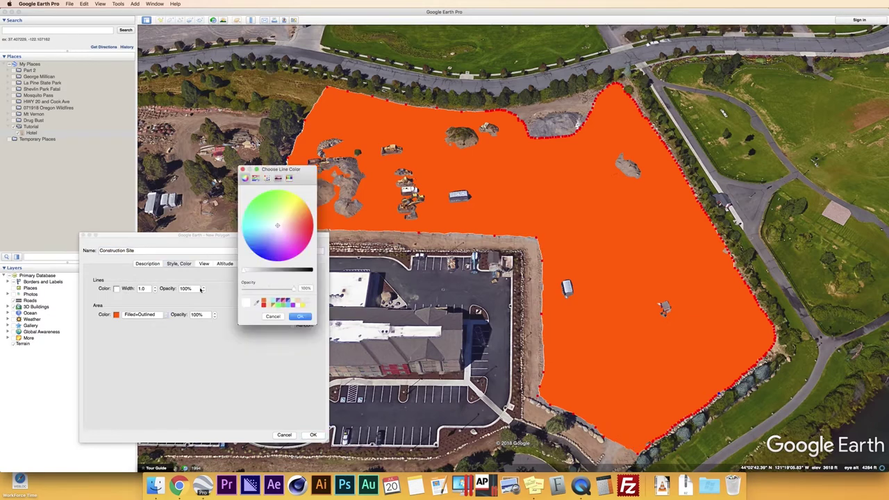
pyautogui.click(264, 303)
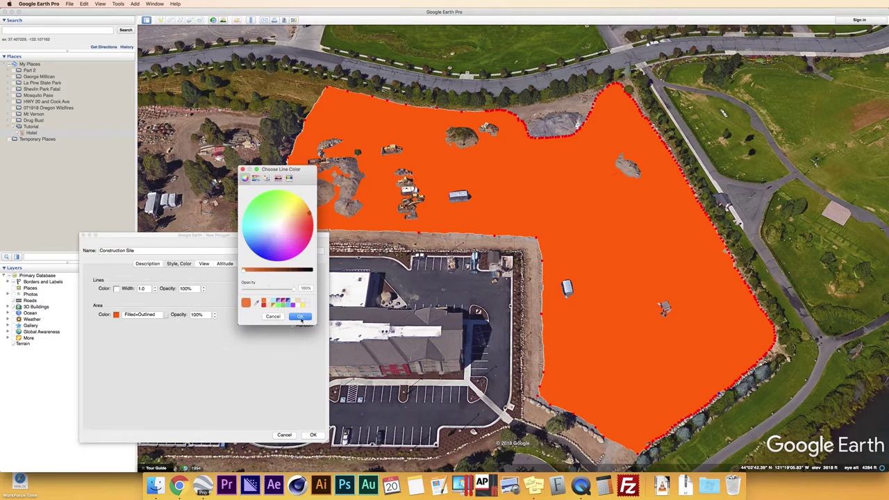
pyautogui.click(300, 317)
# - Set the opacity of the polygon's lines and of its area to 65%
pyautogui.click(196, 291)
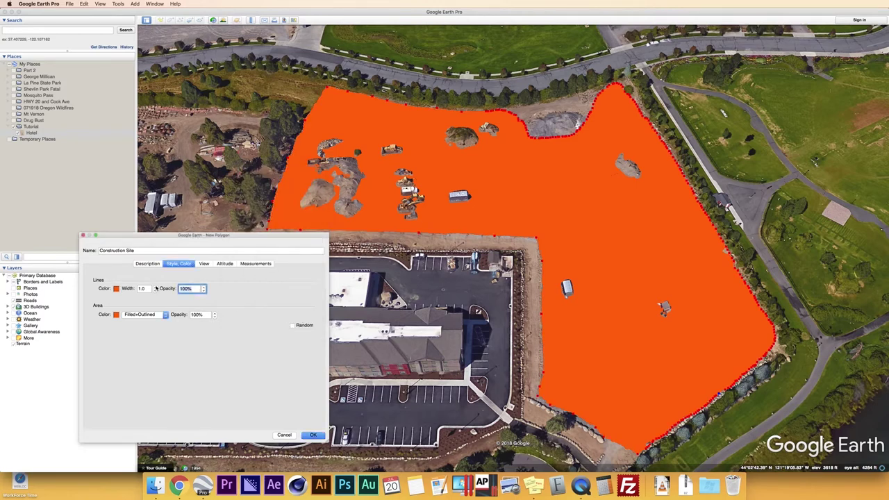
pyautogui.write('65')
pyautogui.press('Tab')
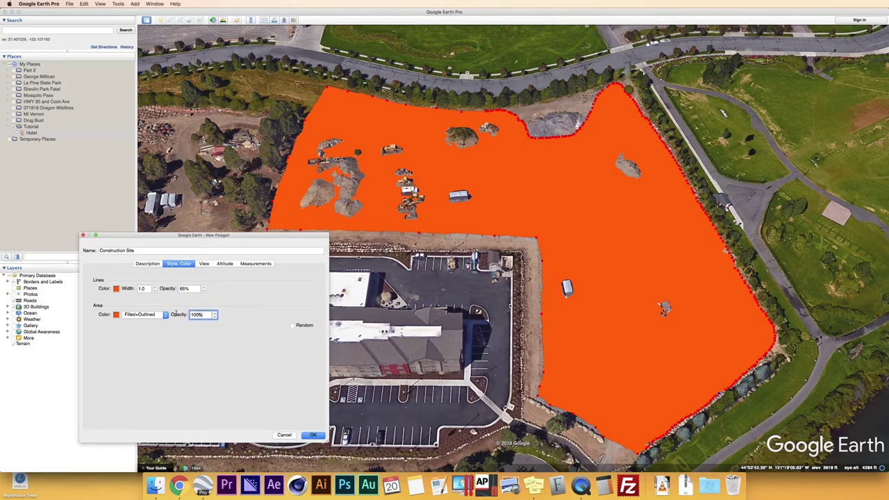
pyautogui.write('65')
# - Try a line width of 25 on the polygon's outline and return the width to 1.0
pyautogui.scroll(5, 472, 386)
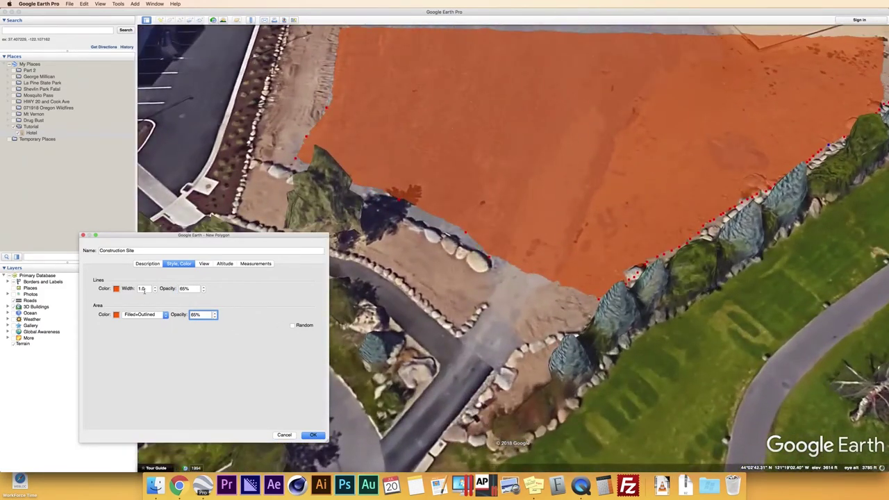
pyautogui.click(138, 292)
pyautogui.click(148, 289)
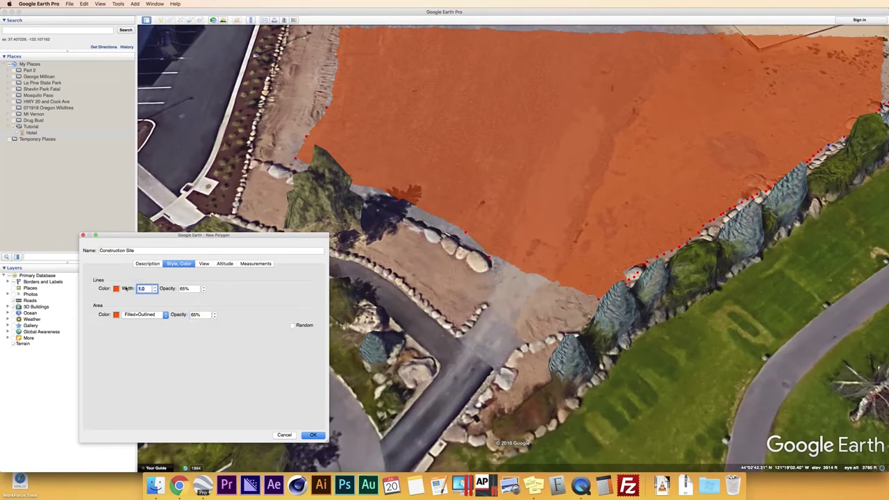
pyautogui.write('25')
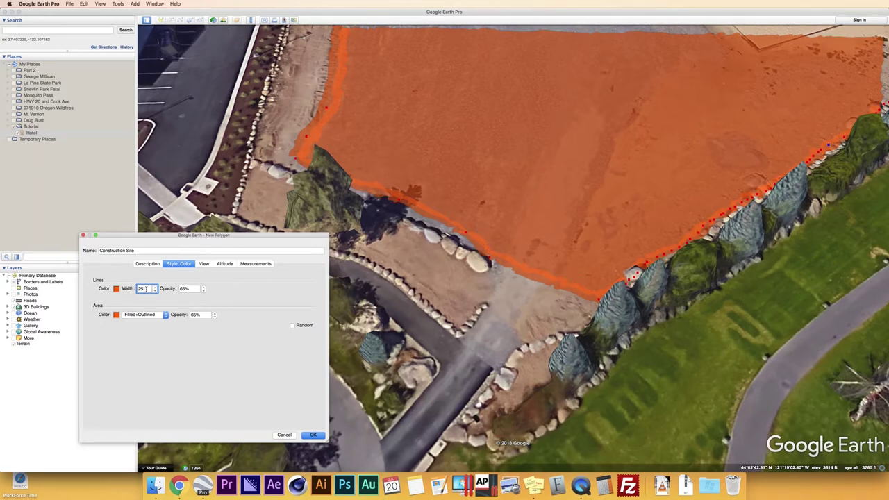
pyautogui.write('1')
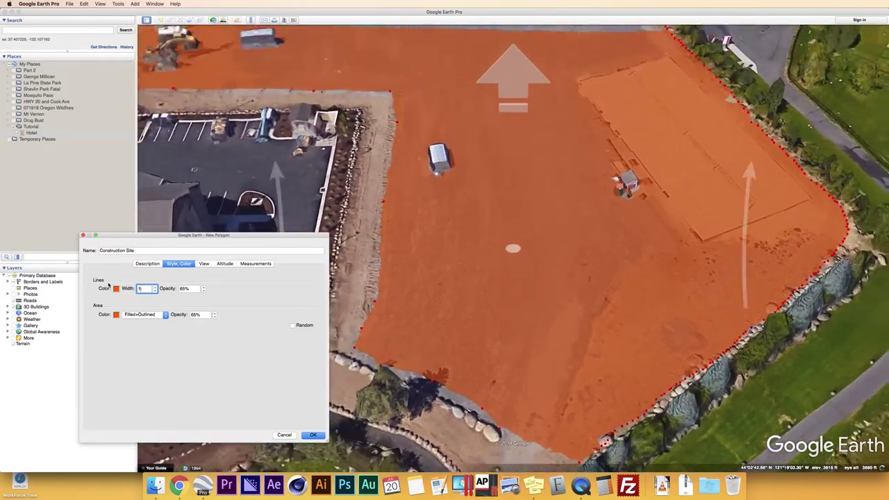
pyautogui.press('Tab')
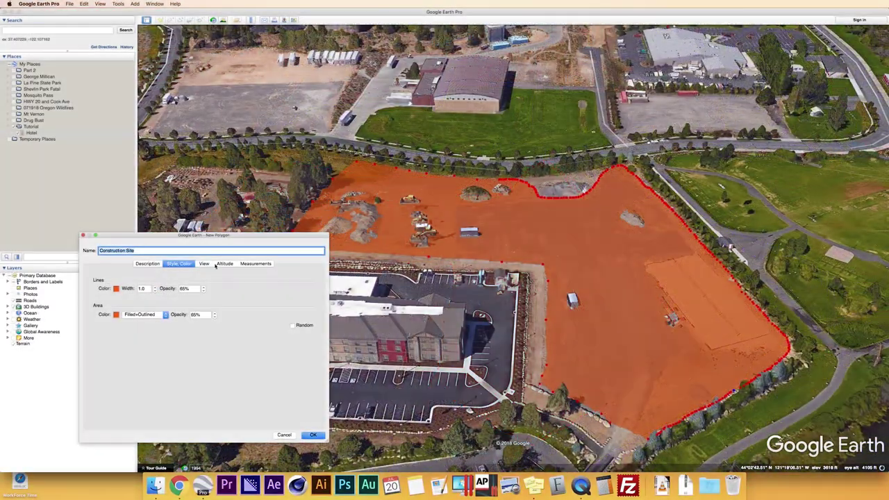
# - Set the Construction Site polygon's altitude mode to Relative to ground and raise it to 6 m
pyautogui.click(221, 264)
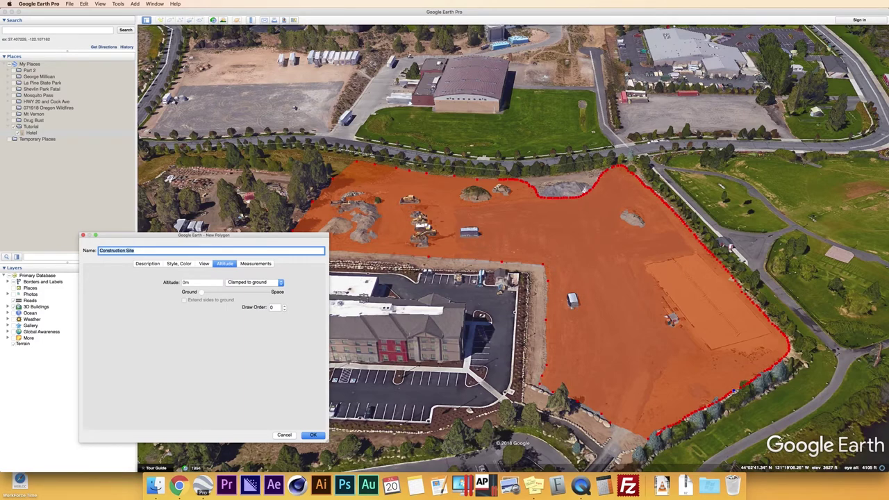
pyautogui.click(265, 283)
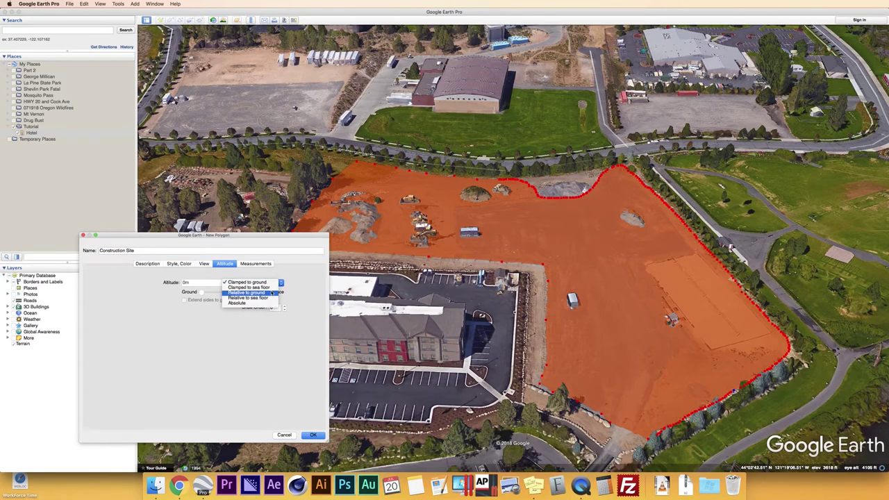
pyautogui.click(247, 293)
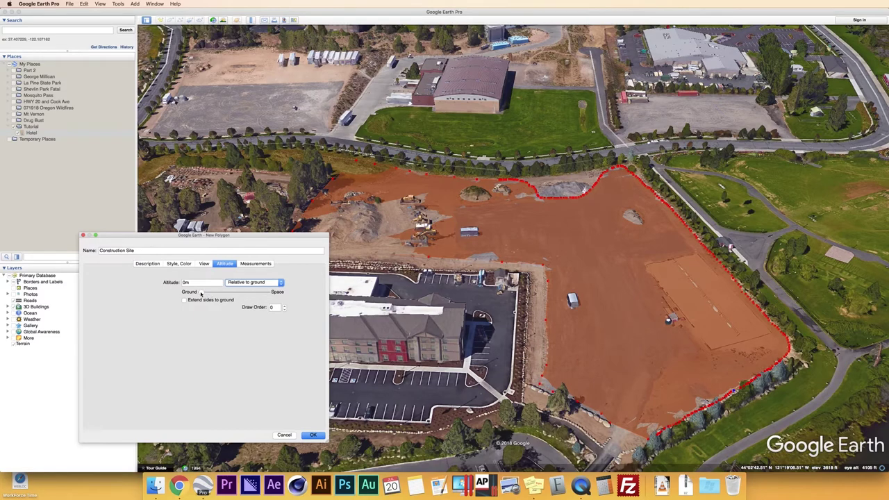
pyautogui.moveTo(201, 294); pyautogui.dragTo(204, 295)
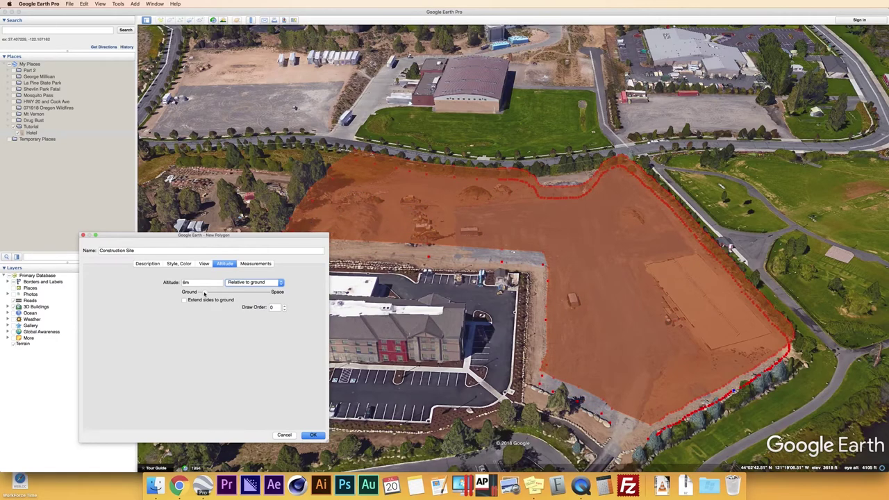
# - Extend the raised polygon's sides to the ground and inspect its walls from a lower and a higher viewpoint
pyautogui.scroll(10, 549, 247)
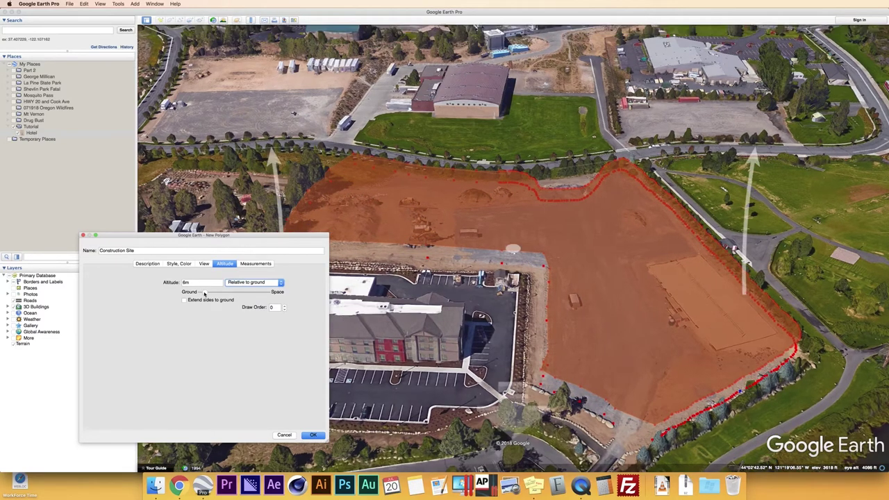
pyautogui.scroll(10, 550, 247)
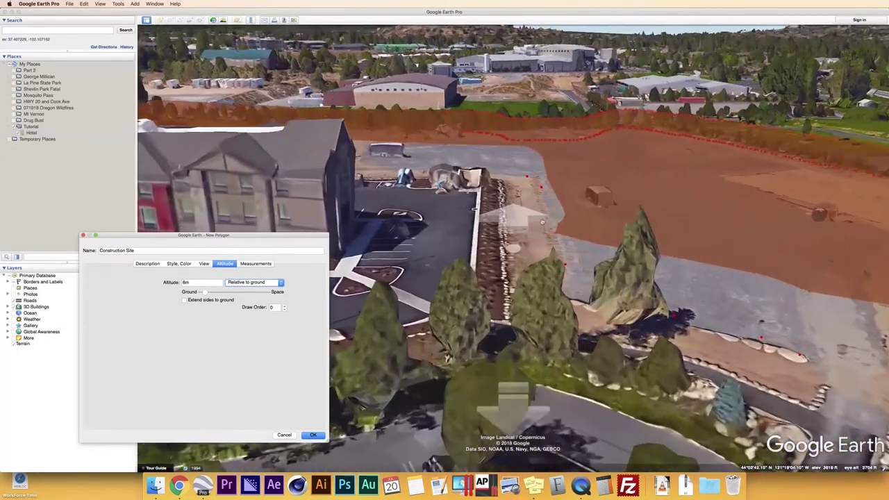
pyautogui.scroll(8, 626, 188)
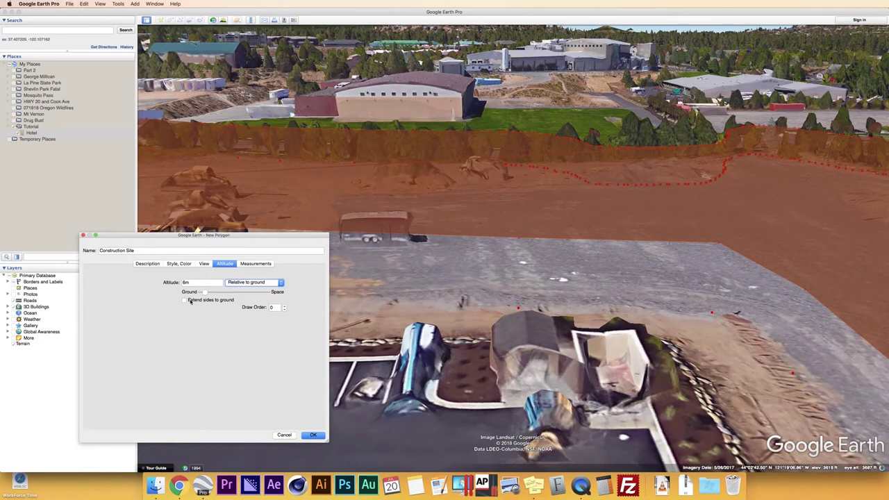
pyautogui.click(185, 300)
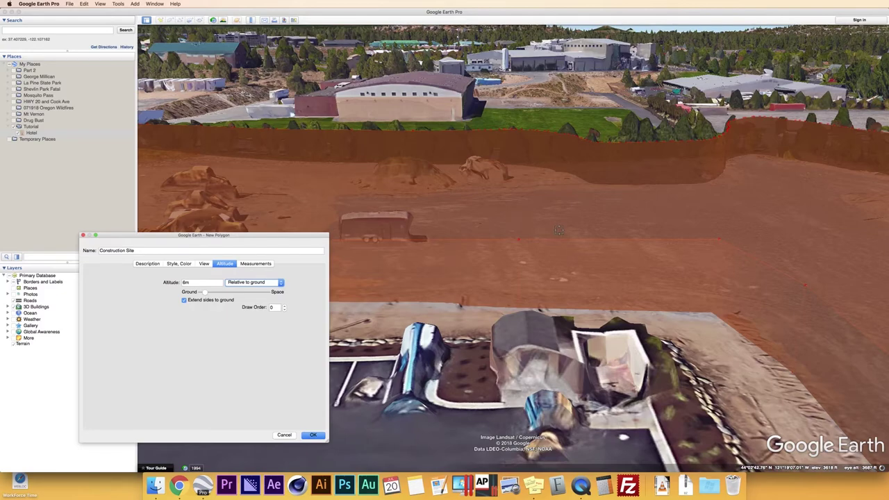
pyautogui.scroll(5, 560, 230)
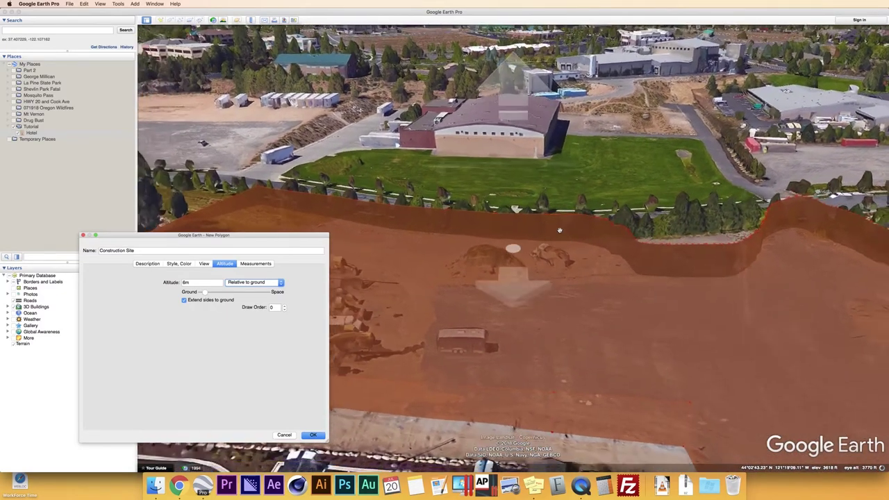
pyautogui.scroll(-5, 560, 230)
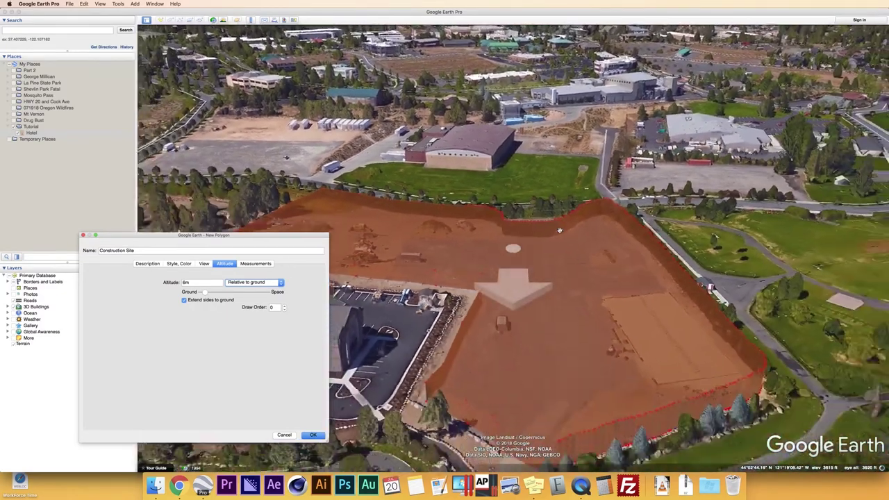
pyautogui.scroll(-5, 559, 230)
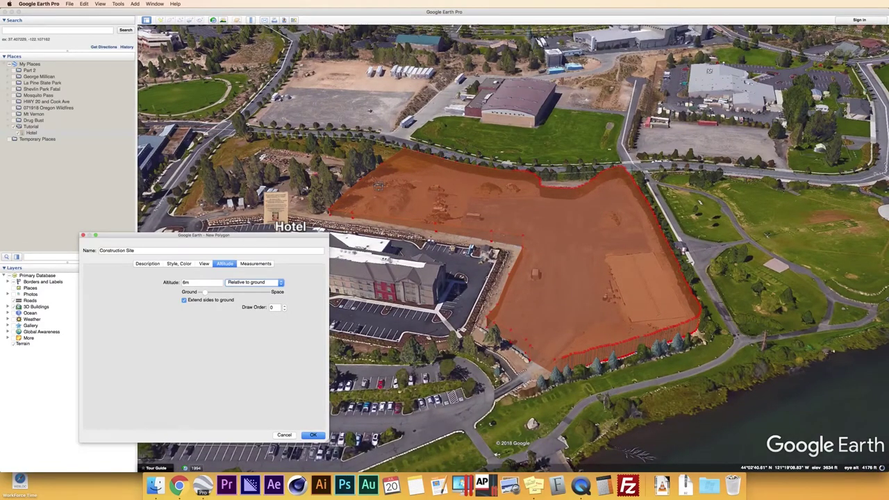
# - Try an altitude of 12 for the polygon and settle on 8 m
pyautogui.moveTo(201, 285); pyautogui.dragTo(163, 282)
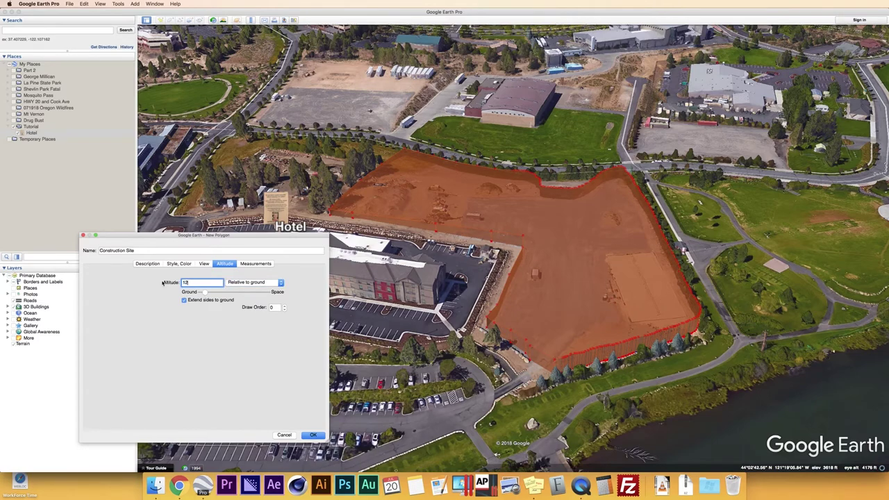
pyautogui.press('Tab')
pyautogui.moveTo(194, 282); pyautogui.dragTo(145, 280)
pyautogui.write('8')
pyautogui.press('Tab')
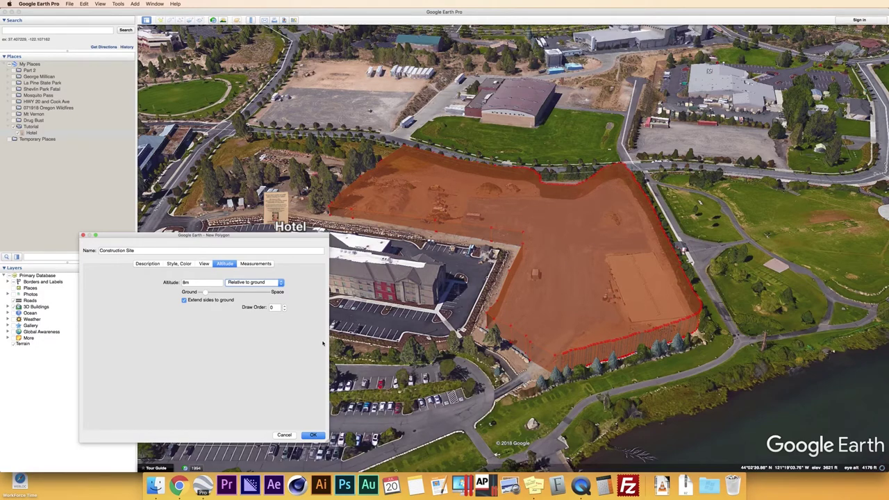
# - Review the polygon's measurements and the perimeter units on offer, and save the Construction Site polygon
pyautogui.click(257, 264)
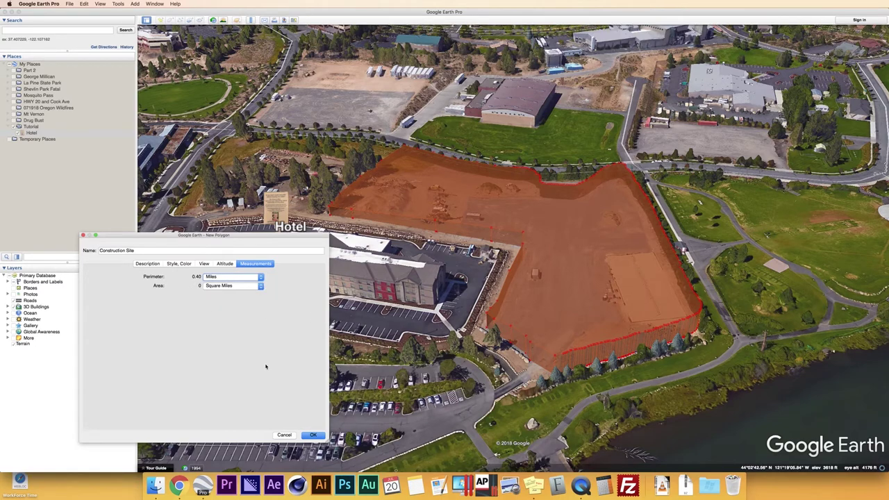
pyautogui.click(243, 277)
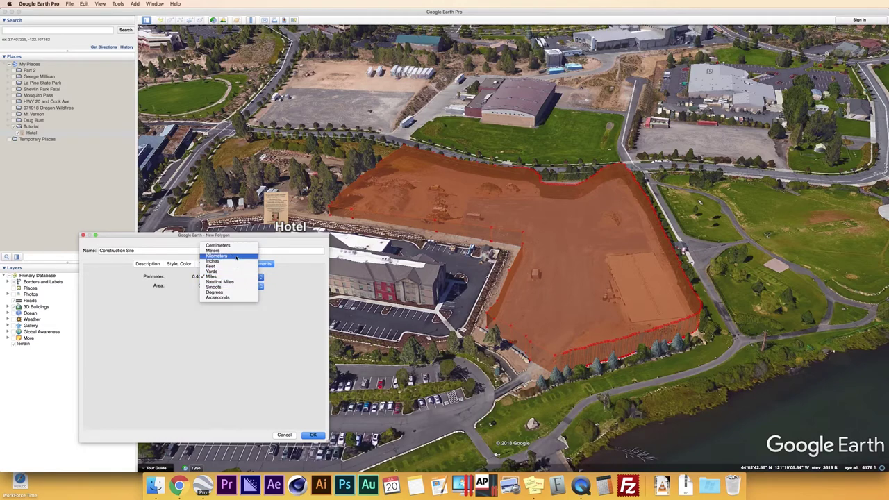
pyautogui.click(254, 316)
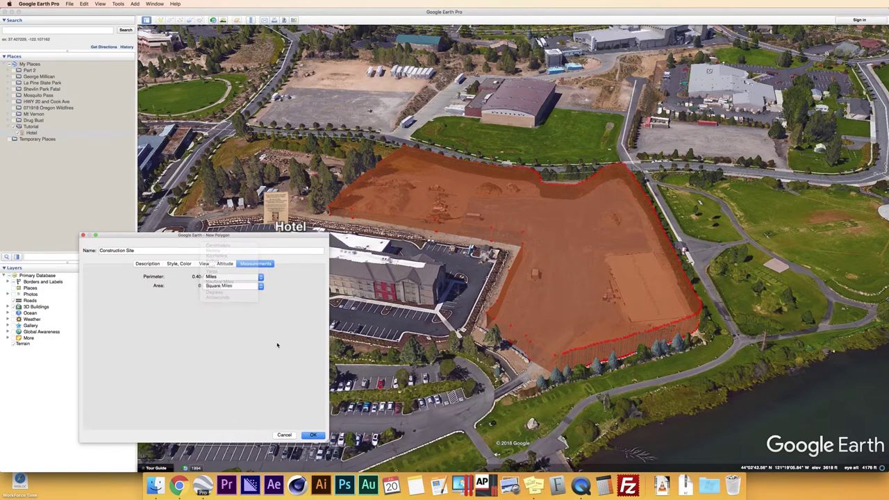
pyautogui.click(313, 436)
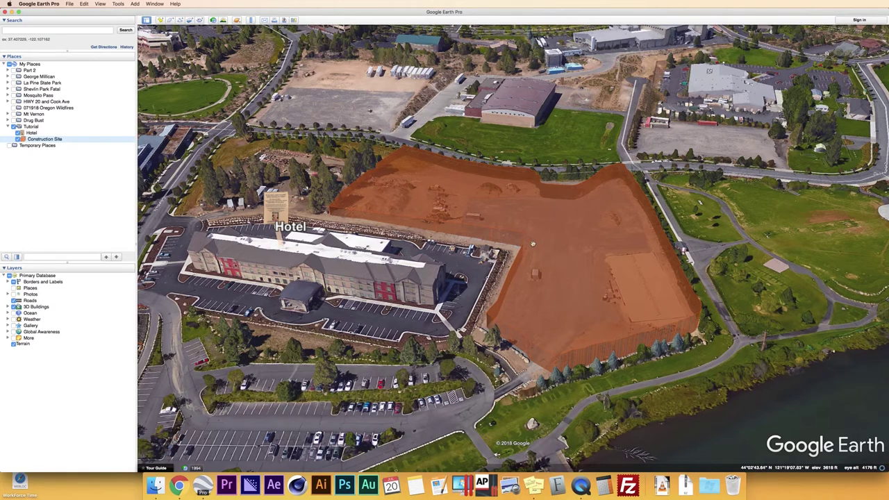
# - Start a new placemark over the construction lot and set it to have no icon
pyautogui.click(160, 21)
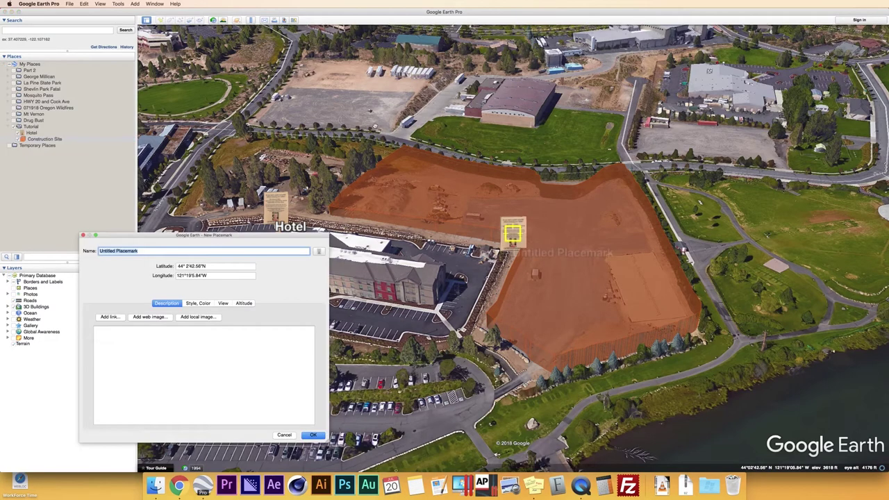
pyautogui.click(318, 252)
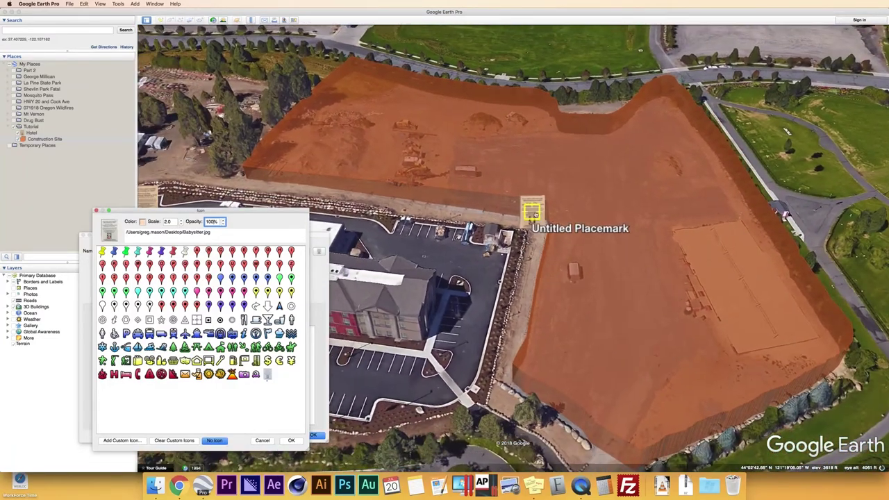
pyautogui.moveTo(535, 214); pyautogui.dragTo(588, 198)
pyautogui.scroll(2, 586, 215)
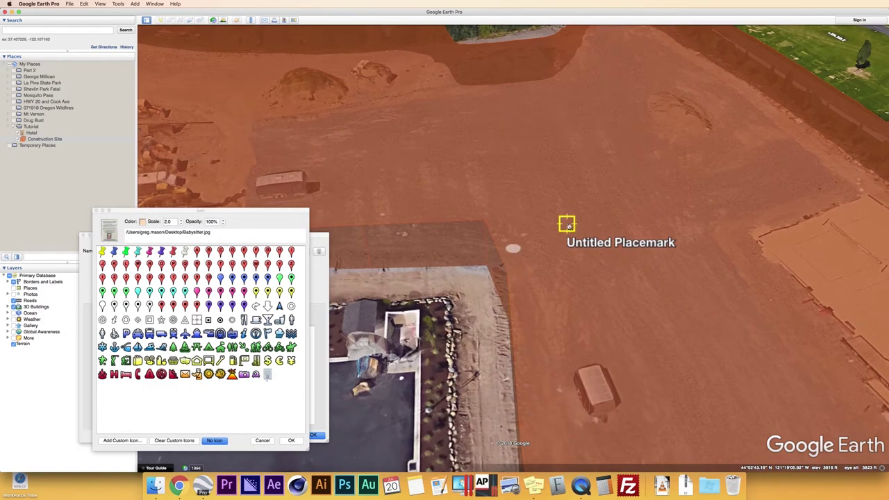
pyautogui.scroll(-5, 568, 230)
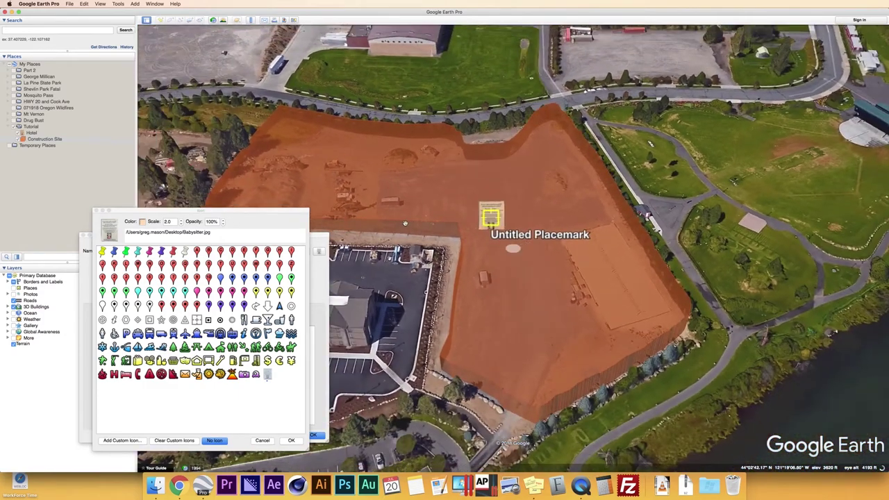
pyautogui.click(215, 442)
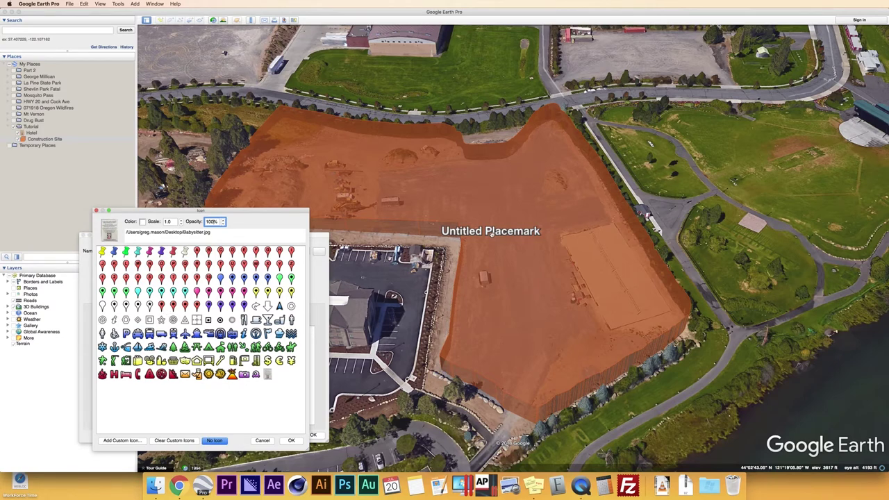
# - Use the blank pink paddle icon to move the placemark over the lot's northwest part, and set it back to no icon
pyautogui.click(197, 293)
pyautogui.moveTo(491, 223); pyautogui.dragTo(360, 179)
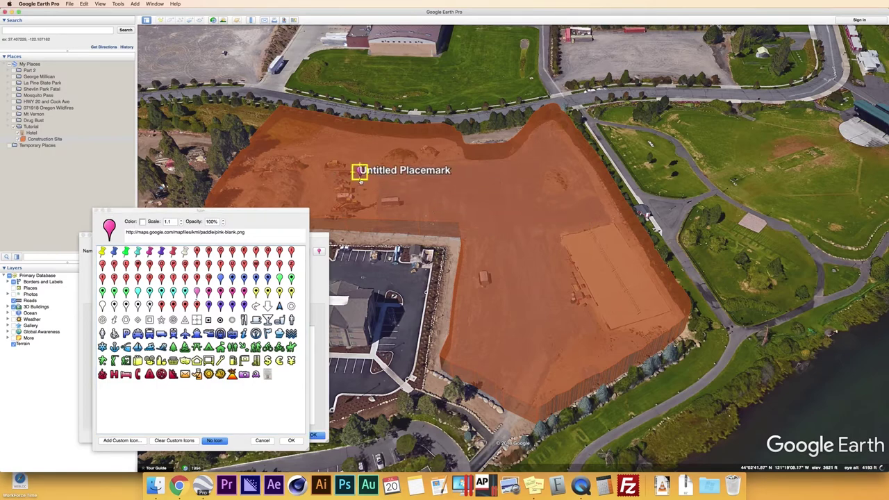
pyautogui.click(218, 441)
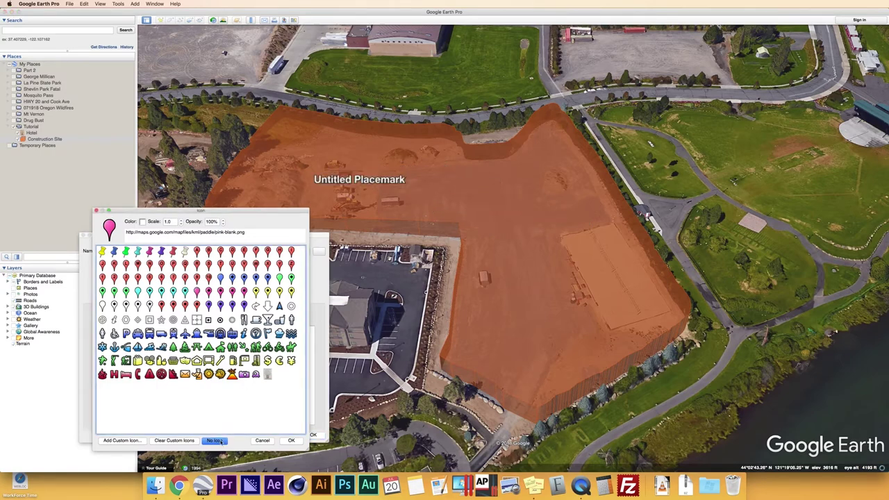
pyautogui.click(292, 440)
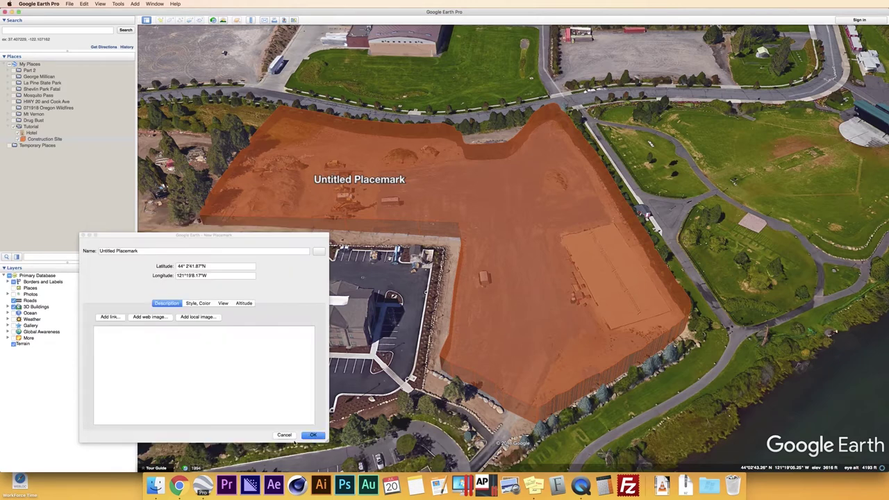
# - Name the placemark Construction Site, review its label style and save it
pyautogui.click(148, 251)
pyautogui.write('C')
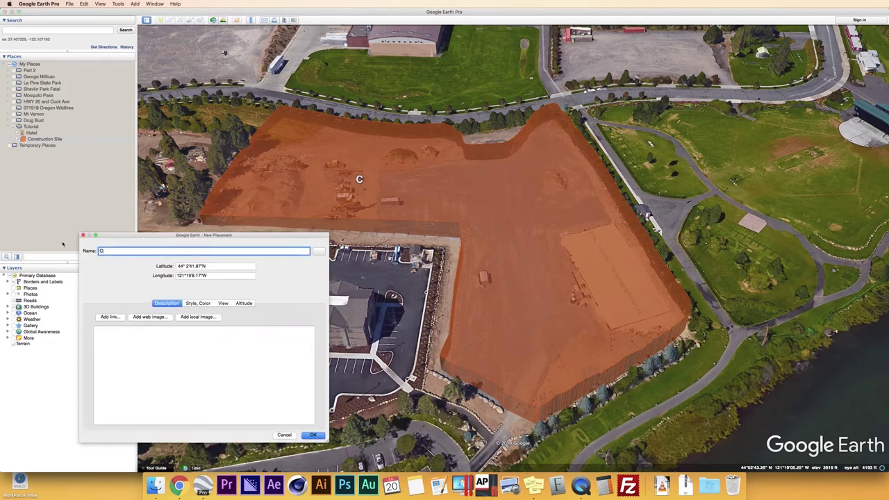
pyautogui.write('onstruction ')
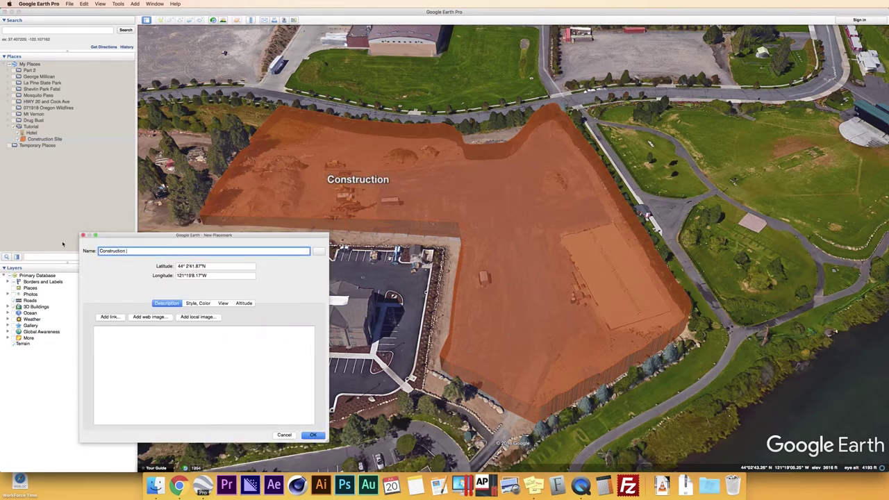
pyautogui.write('Site')
pyautogui.click(200, 304)
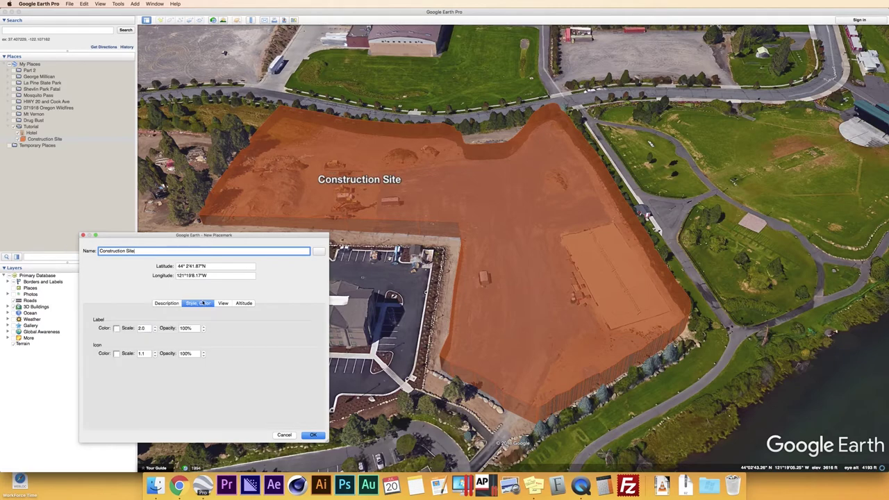
pyautogui.click(313, 435)
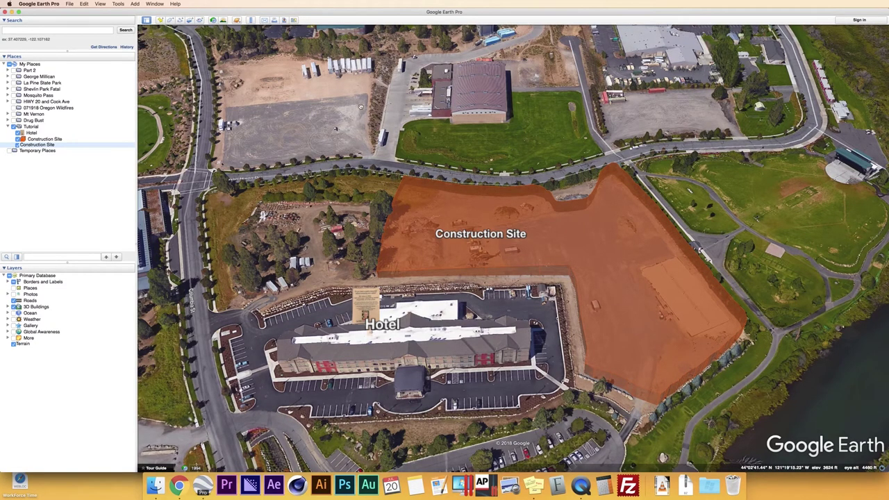
# - Start a new path and trace the road north of the construction site westward to the intersection, removing the stray last point
pyautogui.click(179, 21)
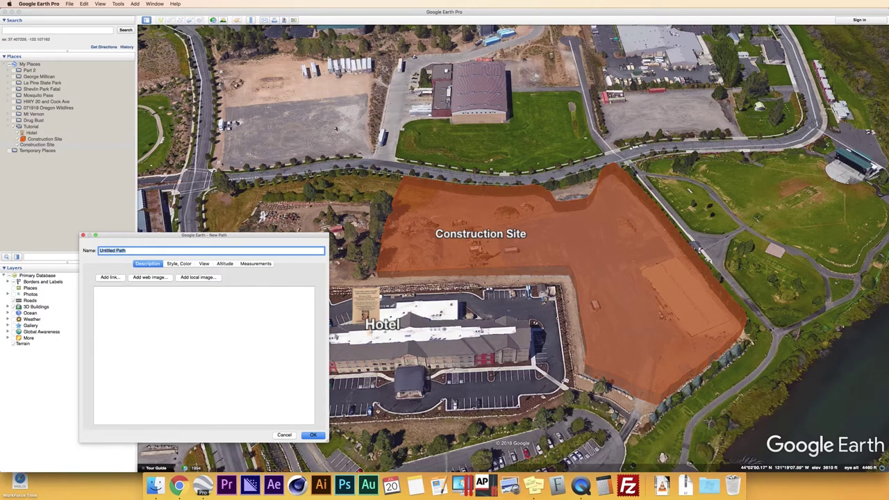
pyautogui.click(814, 125)
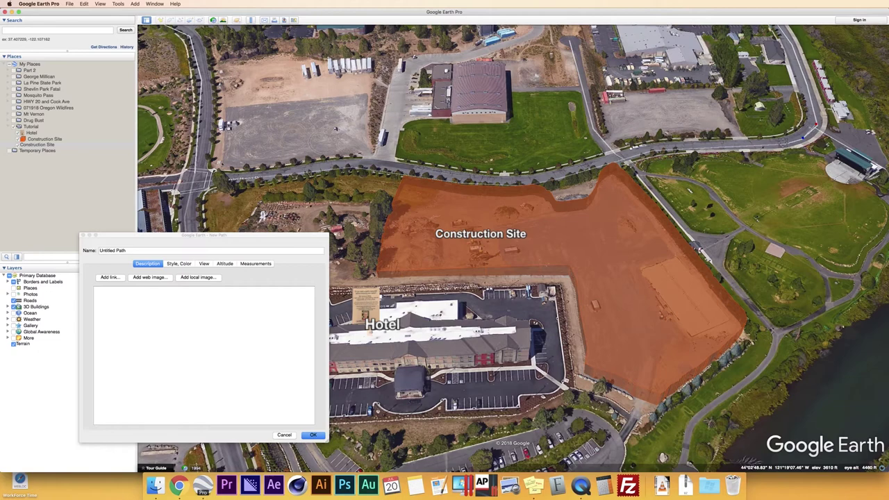
pyautogui.click(730, 148)
pyautogui.moveTo(729, 148)
pyautogui.mouseDown()
pyautogui.moveTo(652, 148)
pyautogui.moveTo(527, 179)
pyautogui.mouseUp()
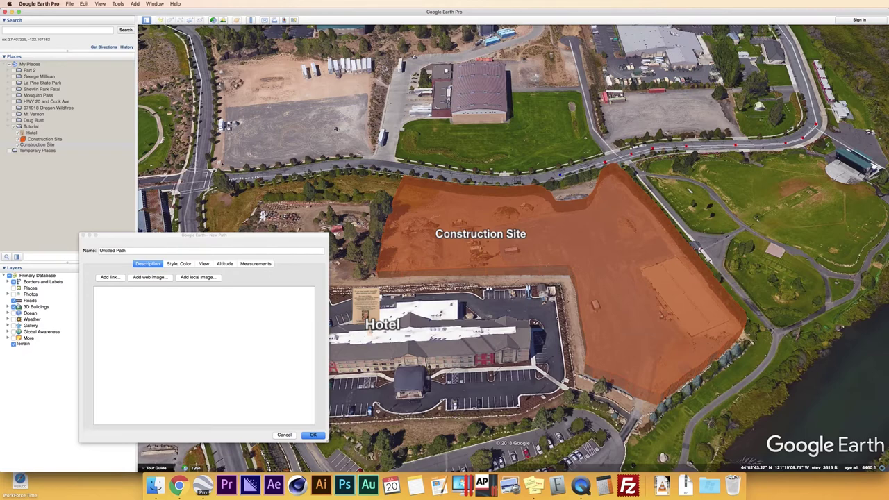
pyautogui.moveTo(520, 183)
pyautogui.mouseDown()
pyautogui.moveTo(360, 164)
pyautogui.moveTo(226, 178)
pyautogui.moveTo(233, 196)
pyautogui.moveTo(212, 182)
pyautogui.moveTo(222, 199)
pyautogui.mouseUp()
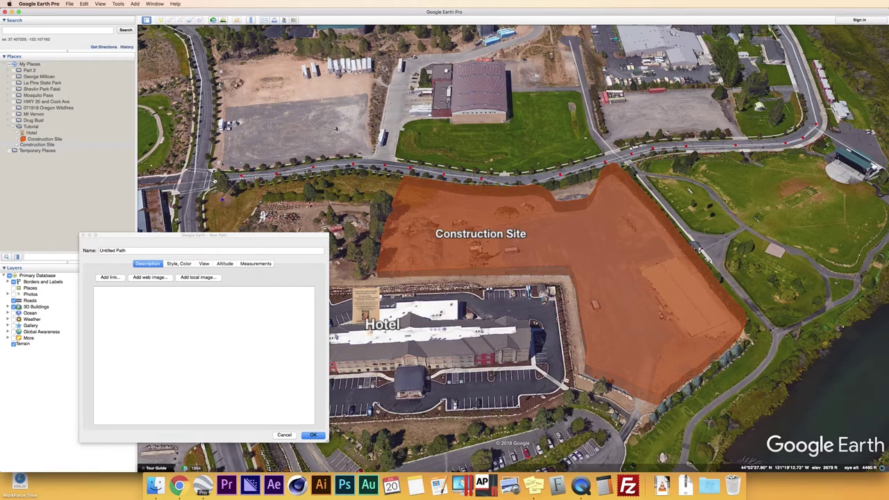
pyautogui.press('Delete')
# - Check the traced path along the road and name it Road Delay Path
pyautogui.press('Up')
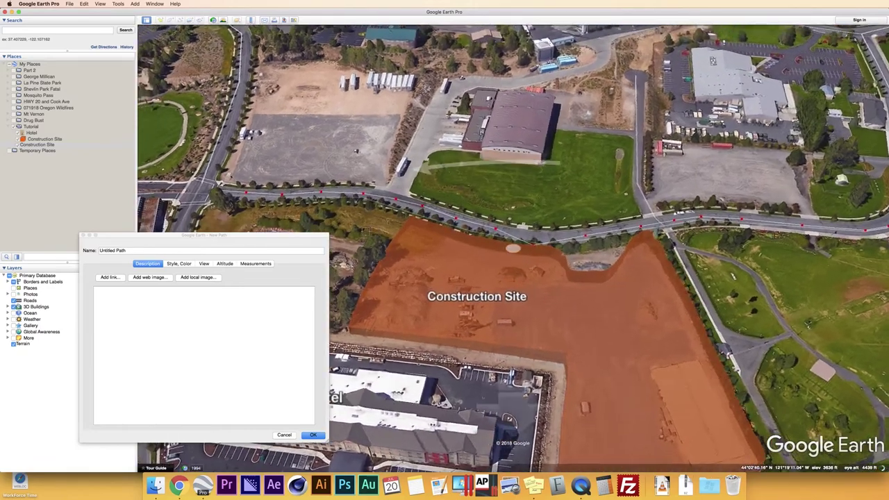
pyautogui.press('Left')
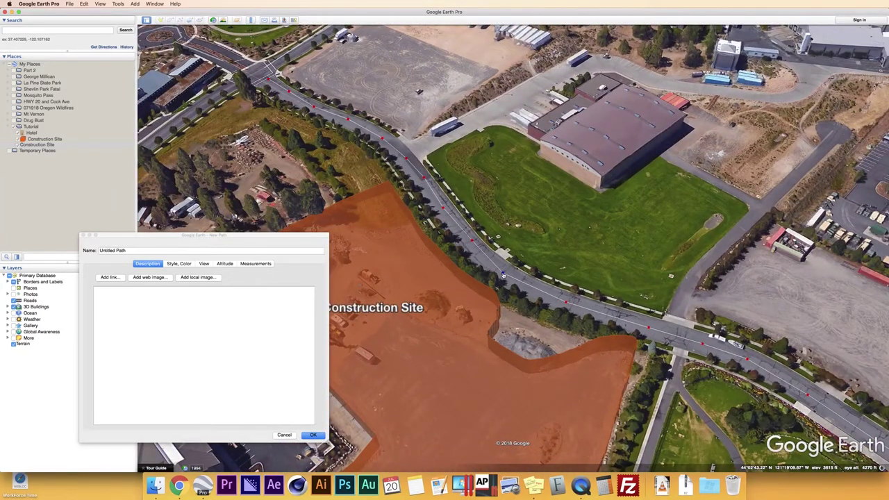
pyautogui.press('Down')
pyautogui.press('Down')
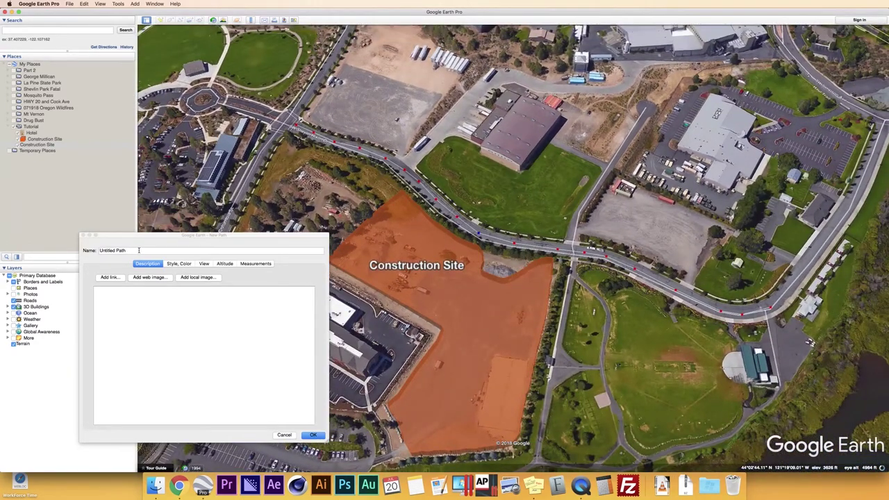
pyautogui.click(138, 250)
pyautogui.write('Road Delay')
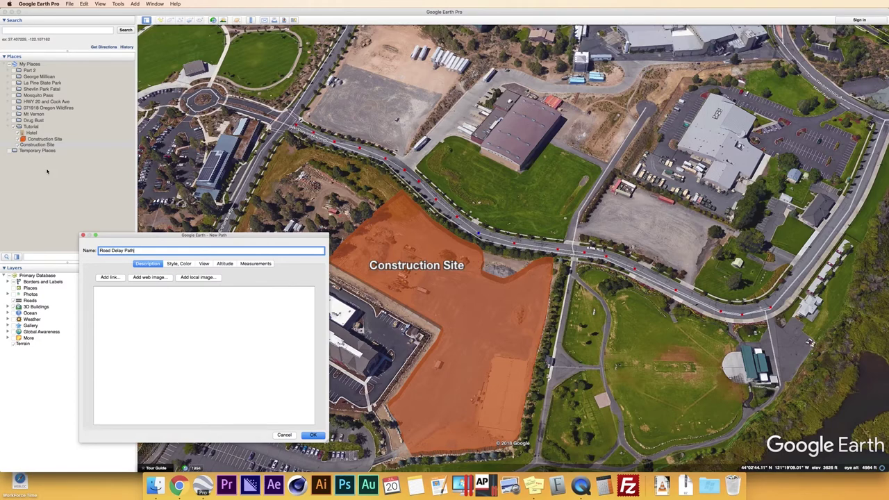
# - Style the path's line in red with a width of 25 and 65% opacity
pyautogui.click(185, 264)
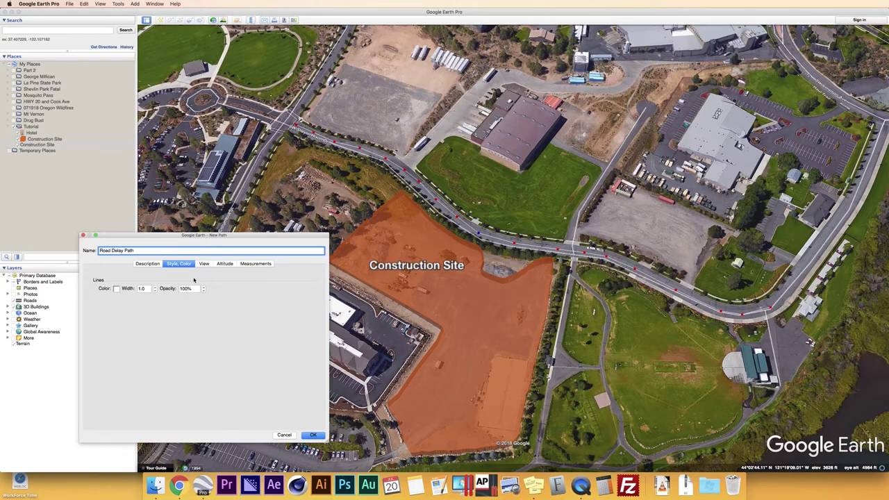
pyautogui.click(116, 288)
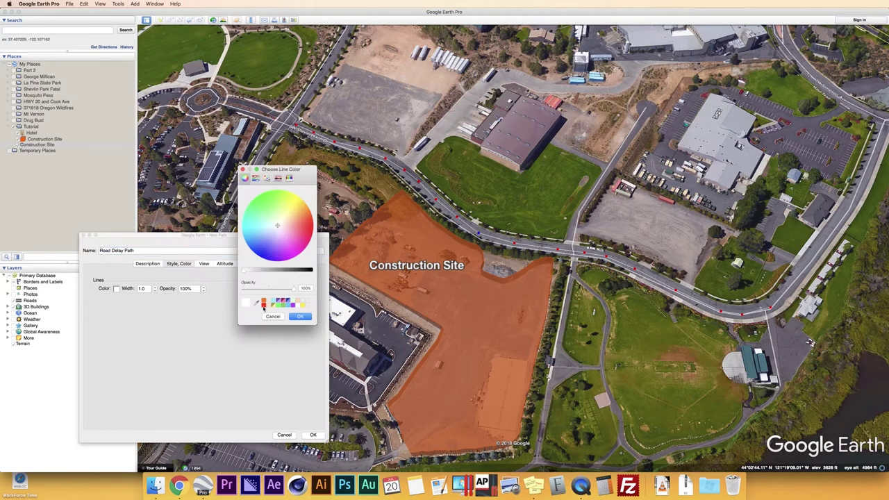
pyautogui.click(263, 304)
pyautogui.press('Return')
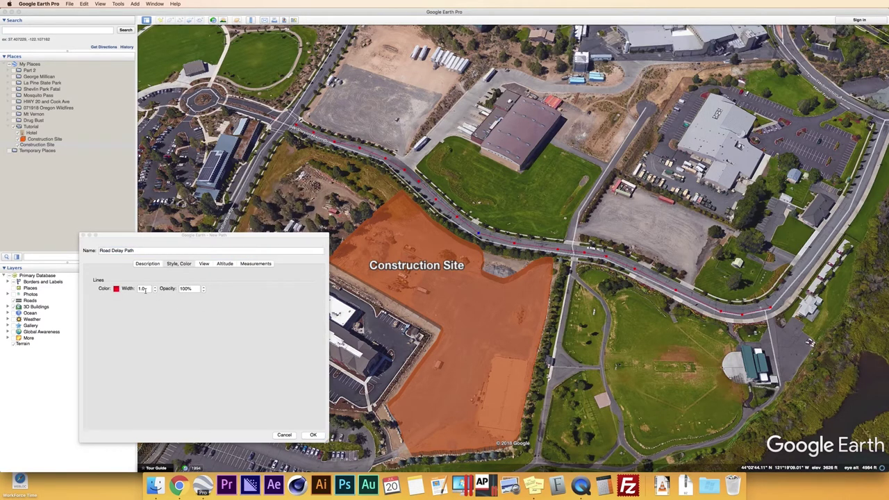
pyautogui.click(147, 288)
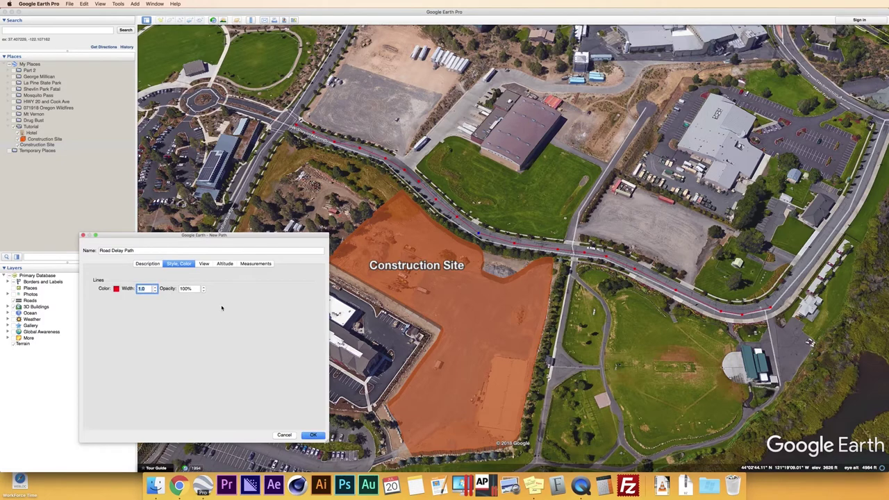
pyautogui.write('25')
pyautogui.press('Tab')
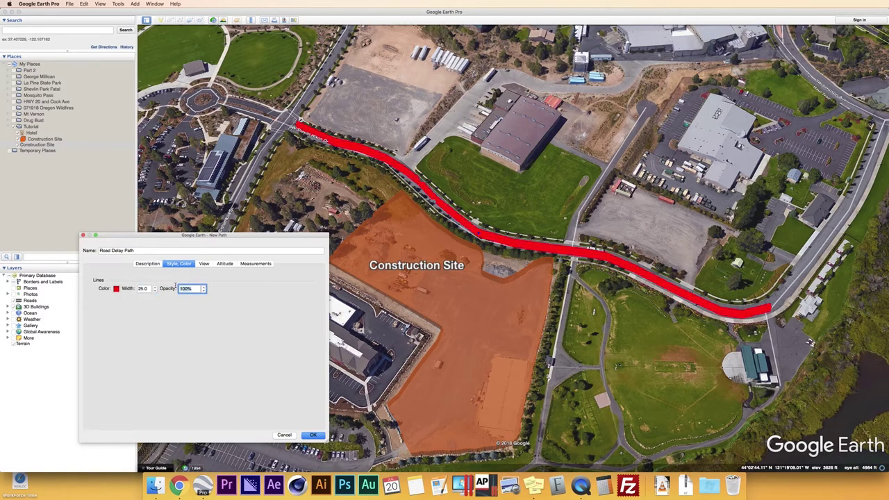
pyautogui.write('65')
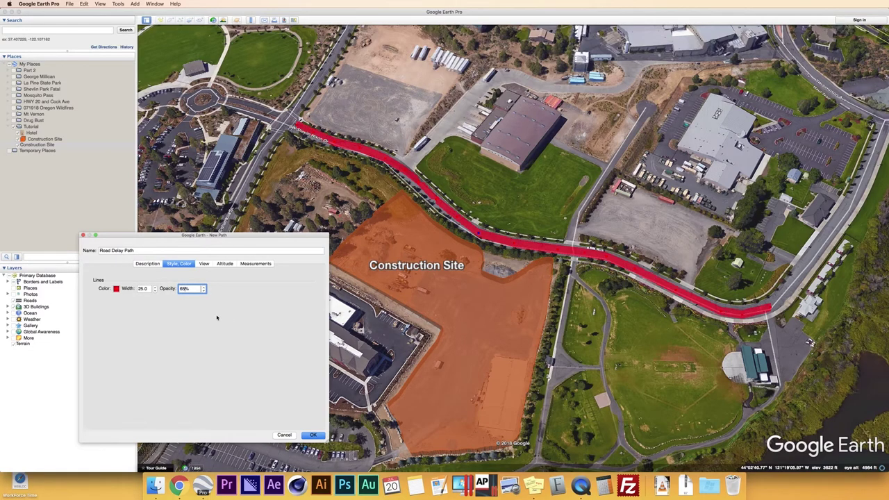
# - Raise the path to 6 m relative to ground and extend it down to the ground
pyautogui.click(226, 264)
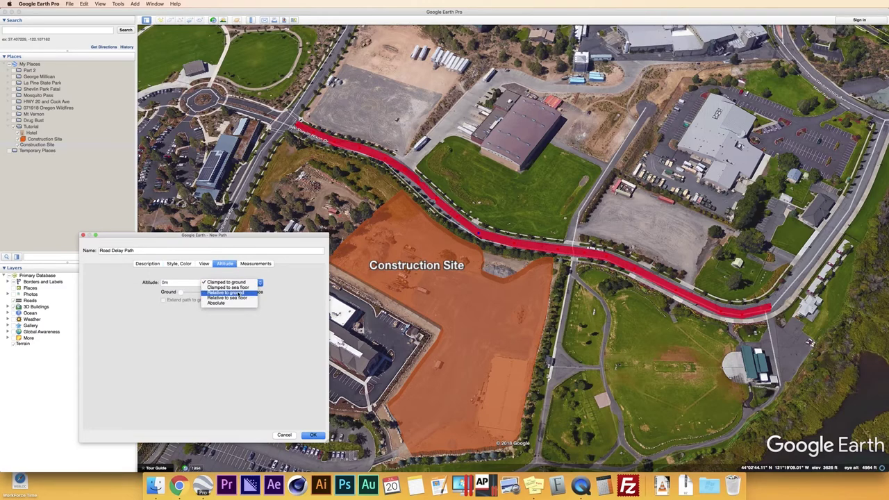
pyautogui.click(241, 293)
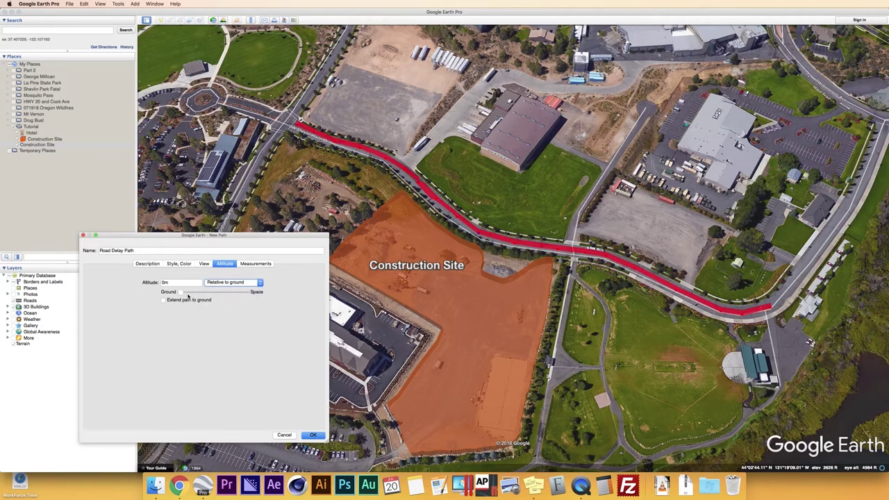
pyautogui.moveTo(181, 294); pyautogui.dragTo(185, 294)
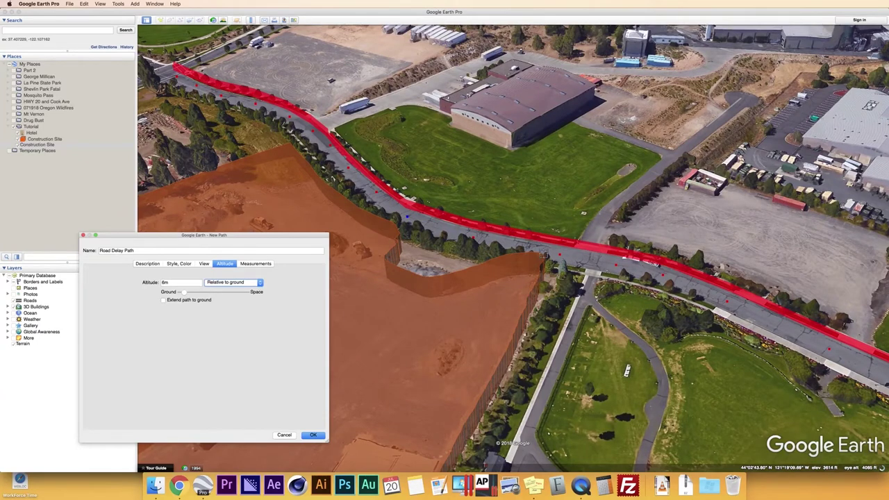
pyautogui.click(163, 300)
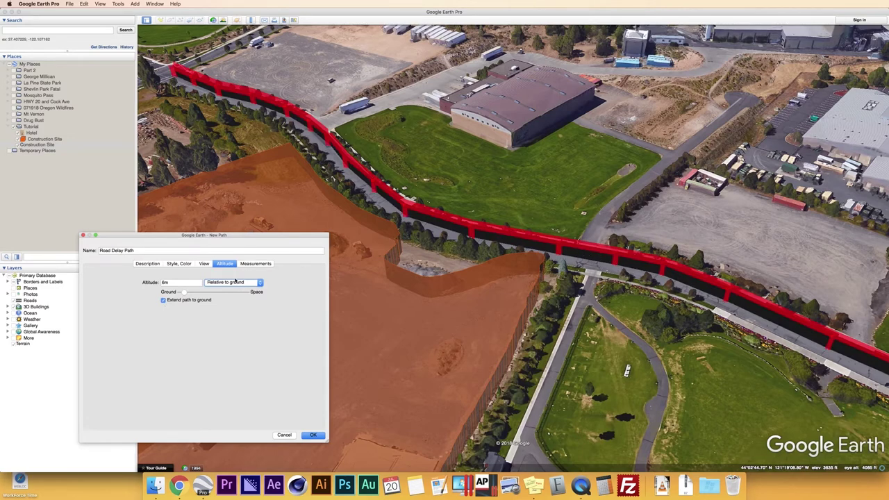
# - Fill the path's extended area with red at 65% opacity
pyautogui.click(178, 264)
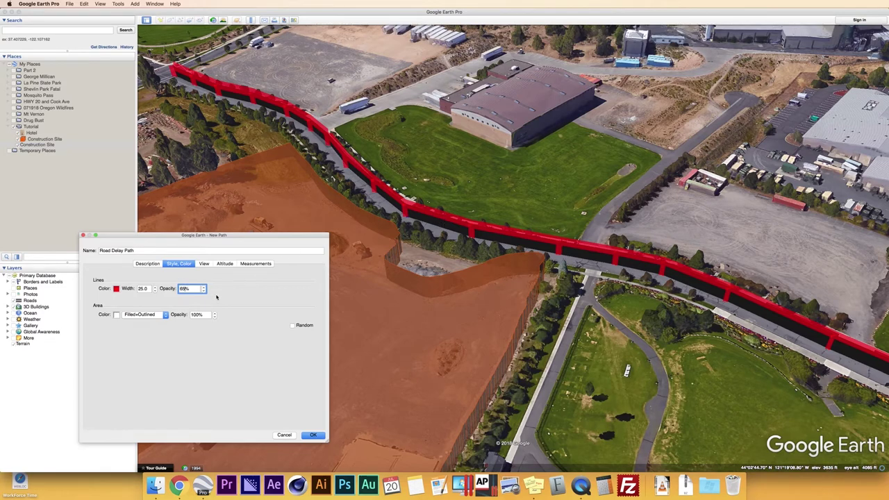
pyautogui.click(117, 315)
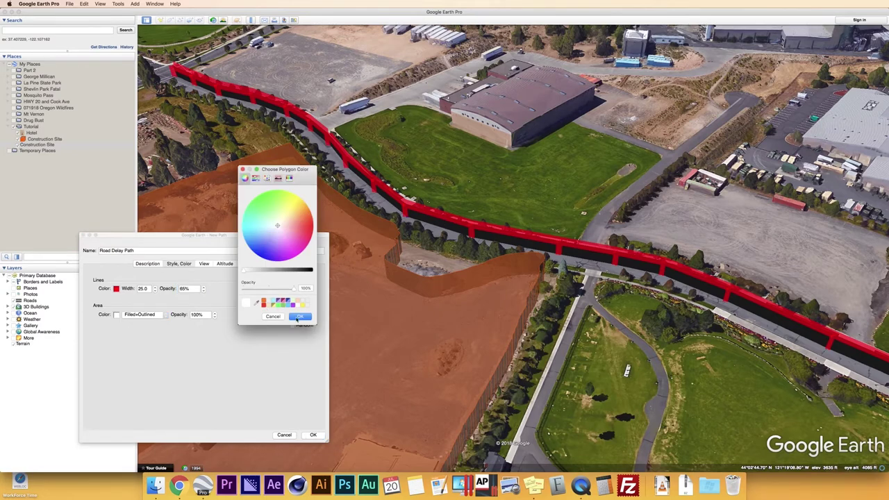
pyautogui.click(263, 304)
pyautogui.click(299, 317)
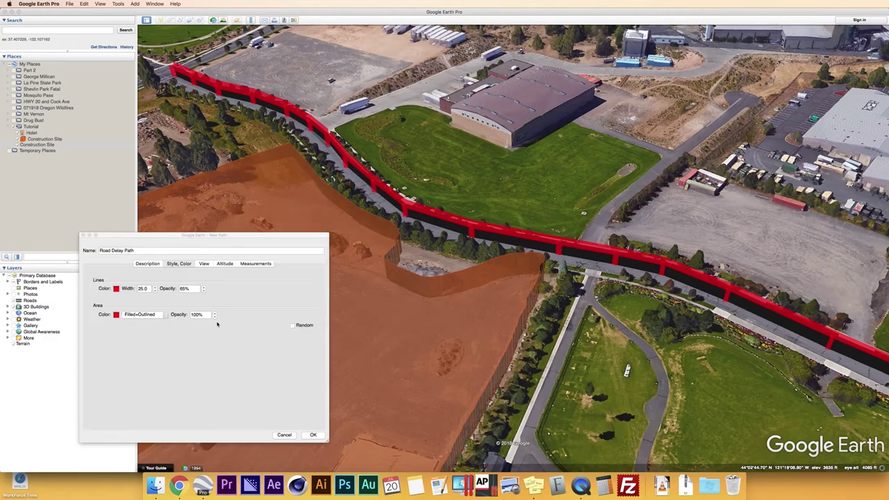
pyautogui.click(183, 315)
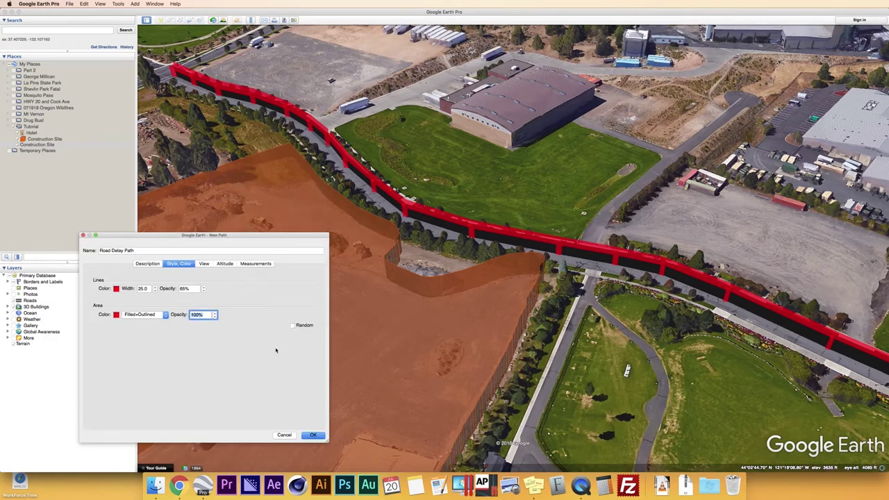
pyautogui.write('65')
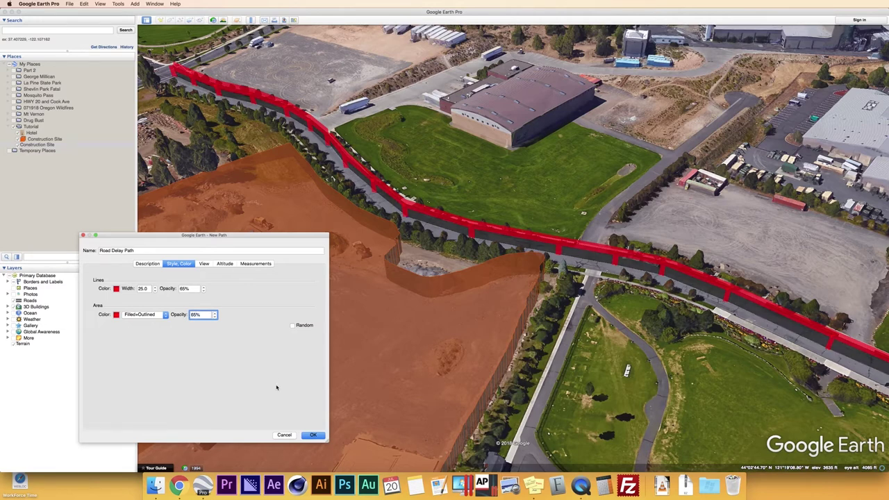
# - Review the path's altitude settings and length measurement, and save Road Delay Path
pyautogui.click(224, 263)
pyautogui.click(256, 264)
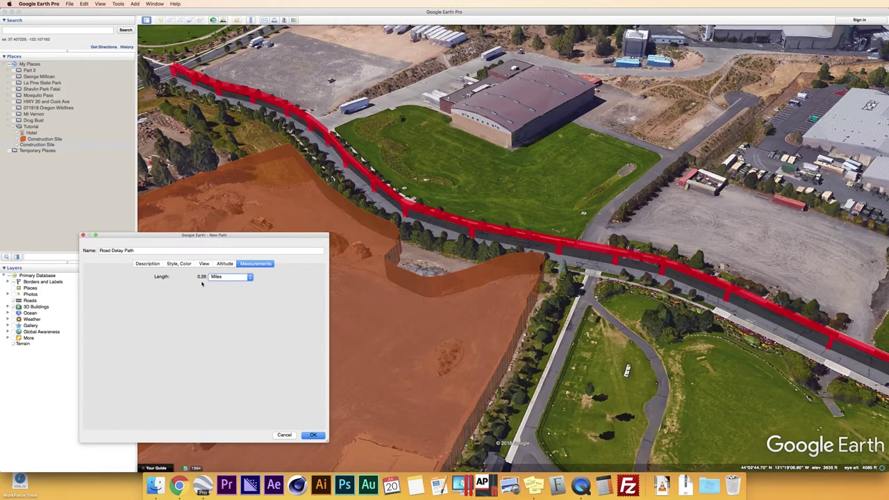
pyautogui.click(313, 435)
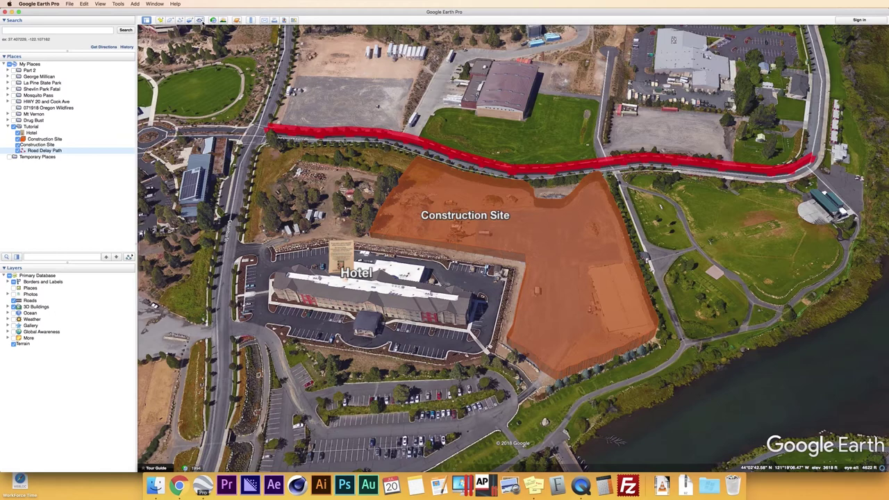
# - Record a tour that moves over the construction site and flies to the Hotel placemark
pyautogui.click(200, 21)
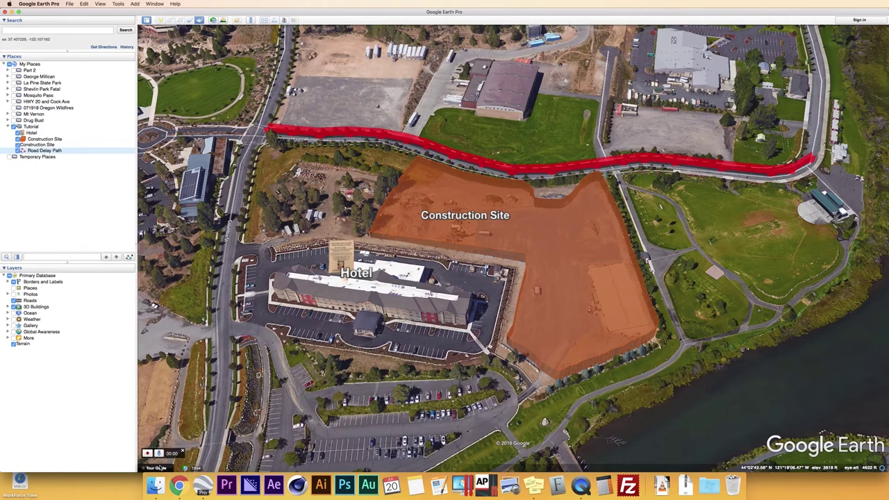
pyautogui.click(147, 456)
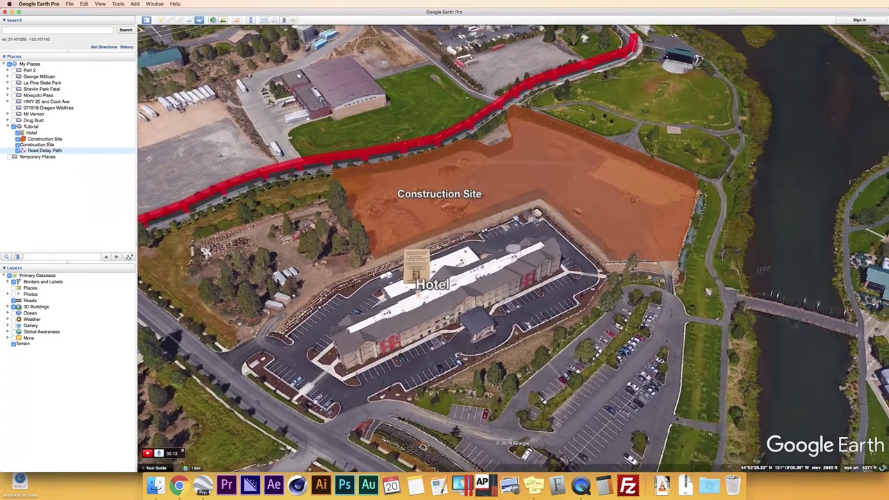
pyautogui.click(32, 133)
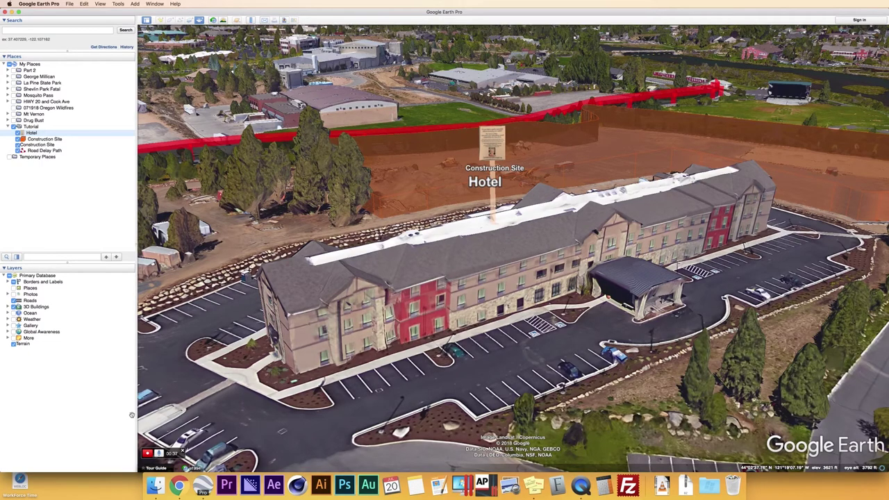
pyautogui.click(147, 453)
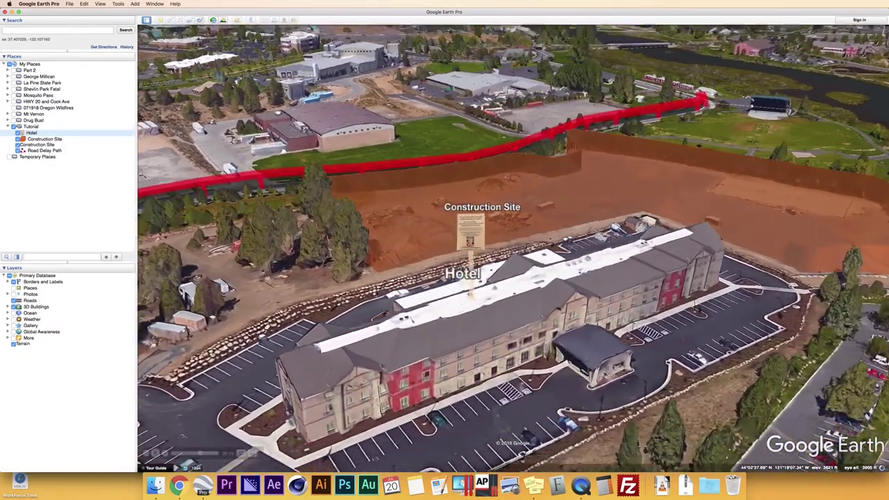
# - Save the recorded tour as Hotel Camera Pan and close its playback controls
pyautogui.moveTo(247, 430)
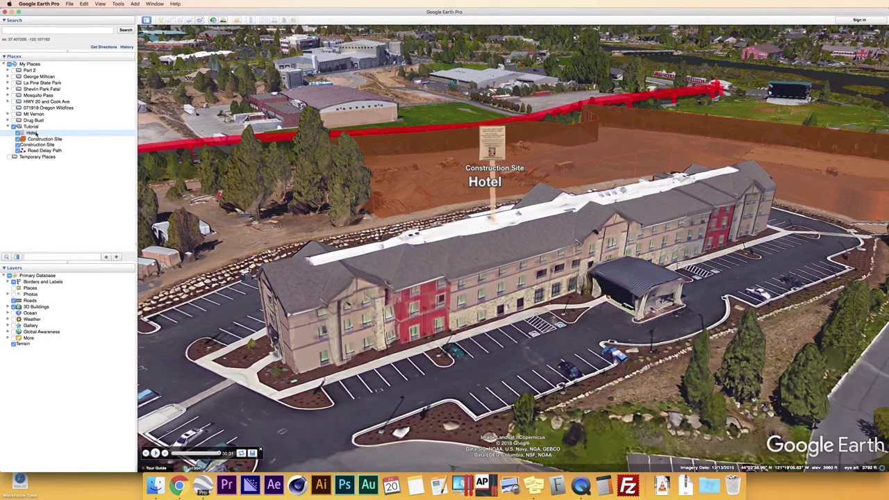
pyautogui.click(252, 453)
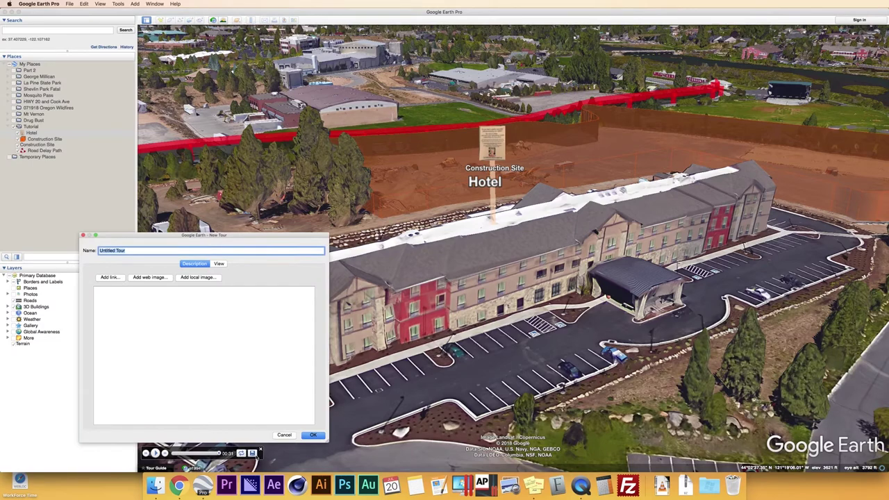
pyautogui.click(293, 436)
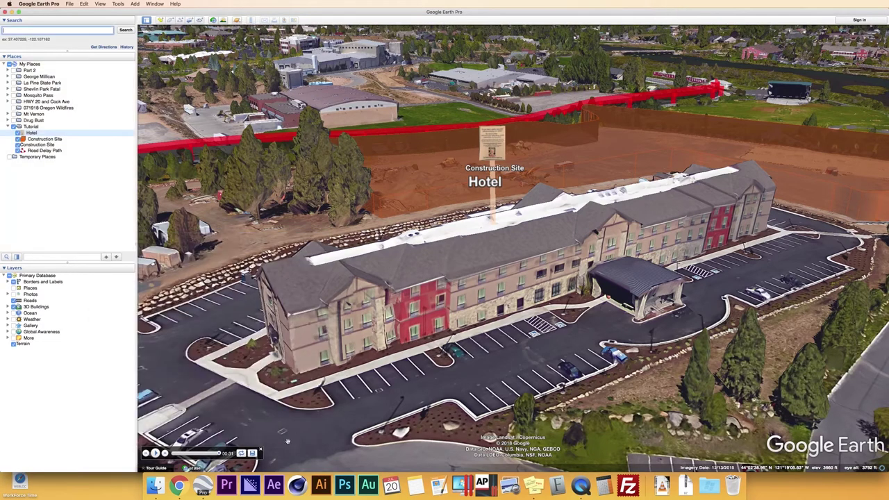
pyautogui.click(252, 453)
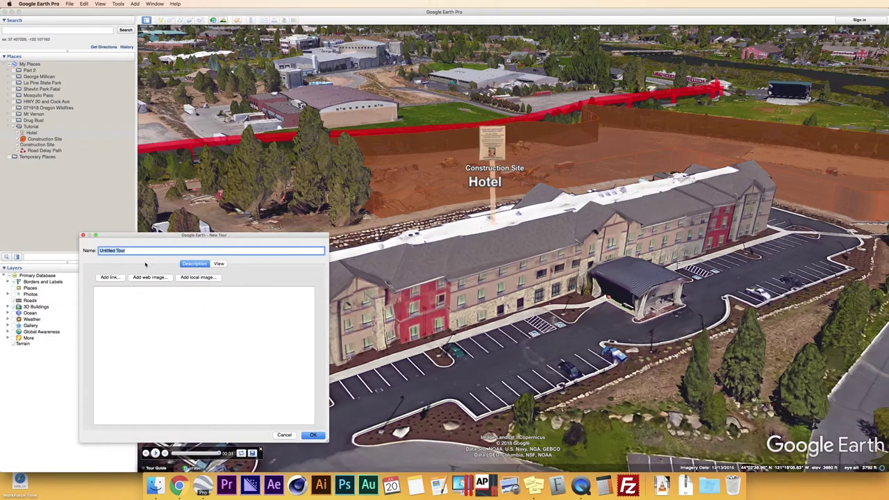
pyautogui.write('Hotel Pan')
pyautogui.press('BackSpace')
pyautogui.press('BackSpace')
pyautogui.write('Camera Pan')
pyautogui.click(313, 435)
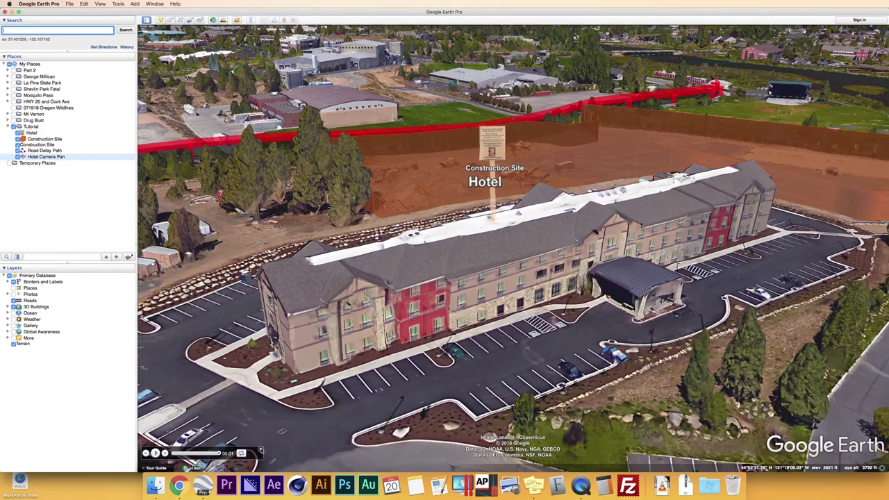
pyautogui.click(261, 450)
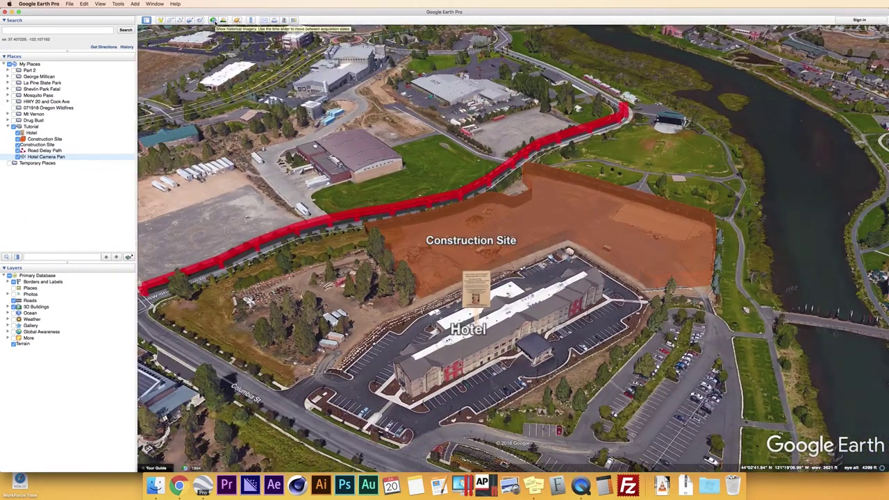
# - View the July 2000 historical imagery of the hotel and construction site area, and return to current imagery
pyautogui.click(213, 20)
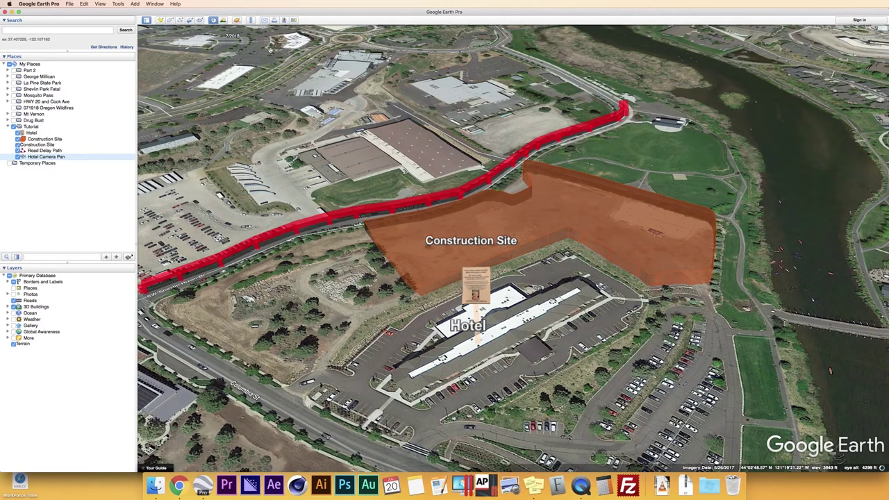
pyautogui.moveTo(241, 42)
pyautogui.moveTo(241, 42); pyautogui.dragTo(178, 43)
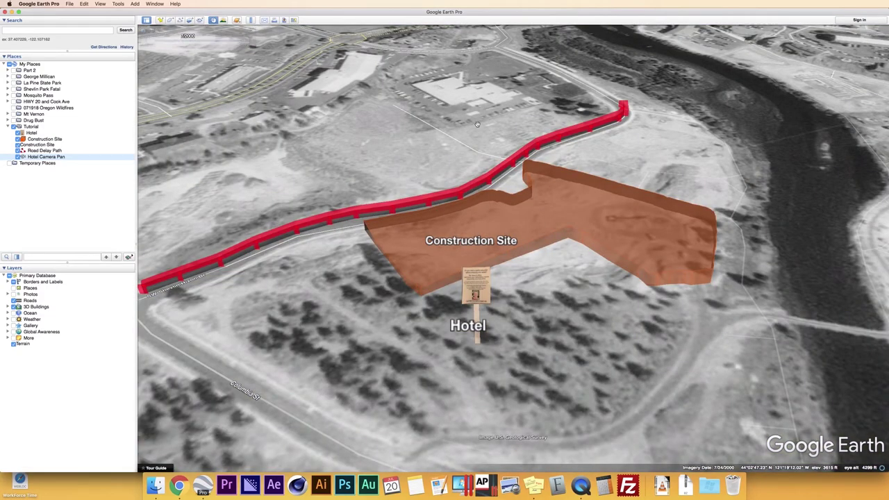
pyautogui.scroll(-5, 477, 125)
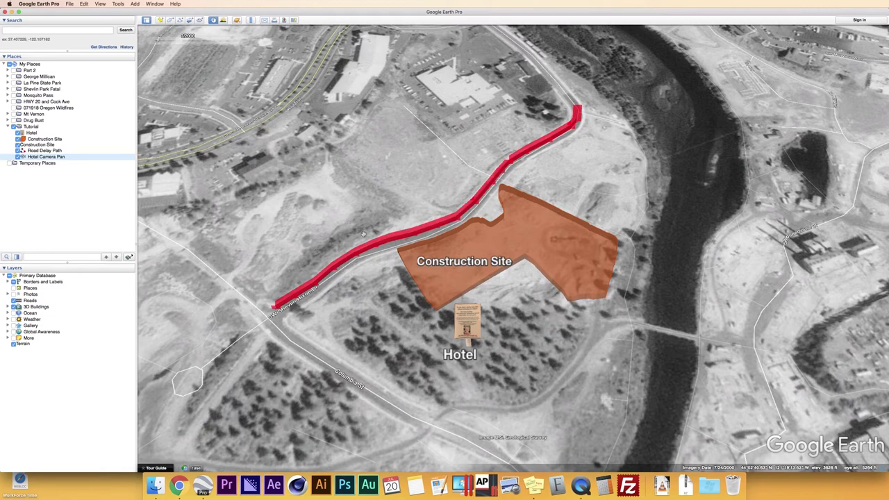
pyautogui.moveTo(251, 35)
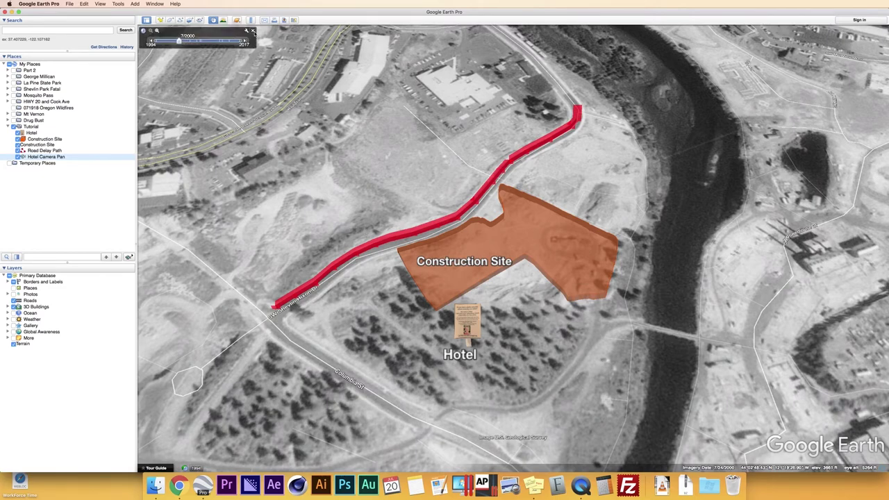
pyautogui.click(253, 31)
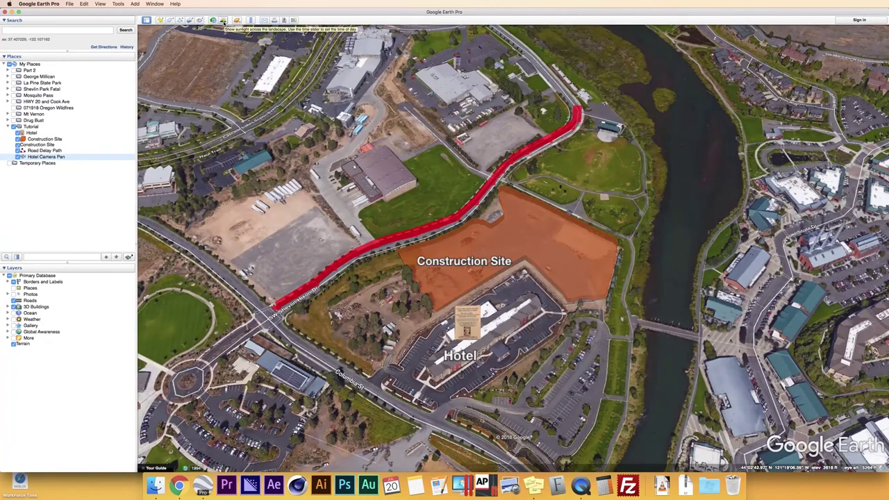
# - Preview sunlight across the landscape at 7:04 am on 7/20/2018, and turn the sunlight display off
pyautogui.click(224, 21)
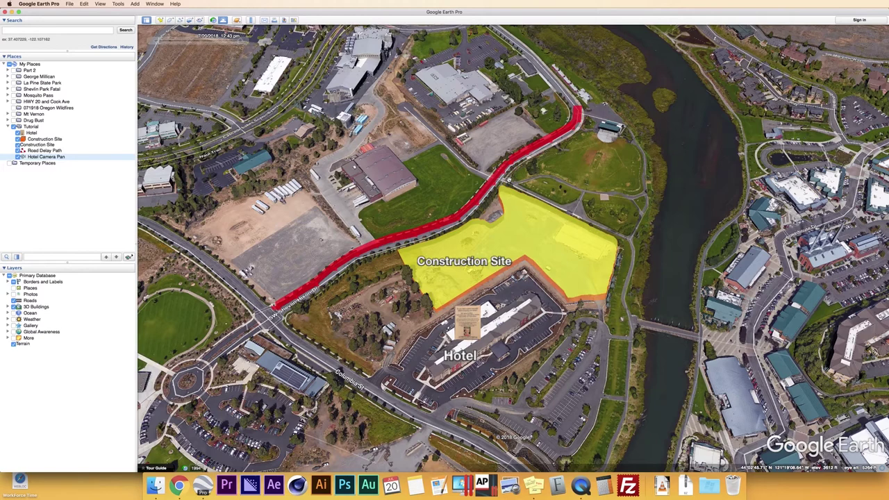
pyautogui.moveTo(240, 40)
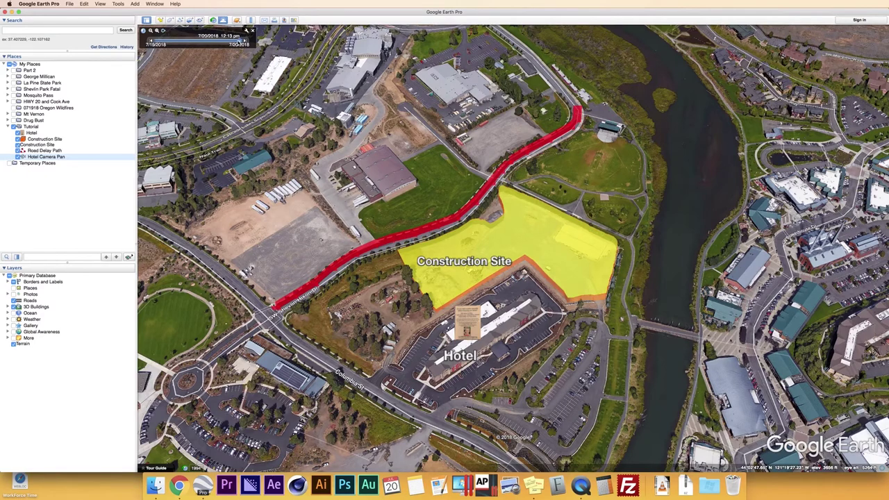
pyautogui.moveTo(243, 40); pyautogui.dragTo(220, 43)
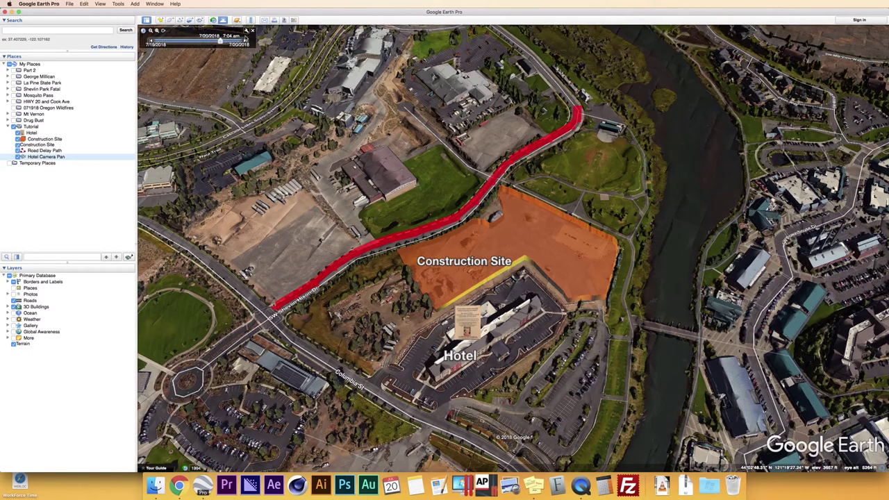
pyautogui.click(253, 31)
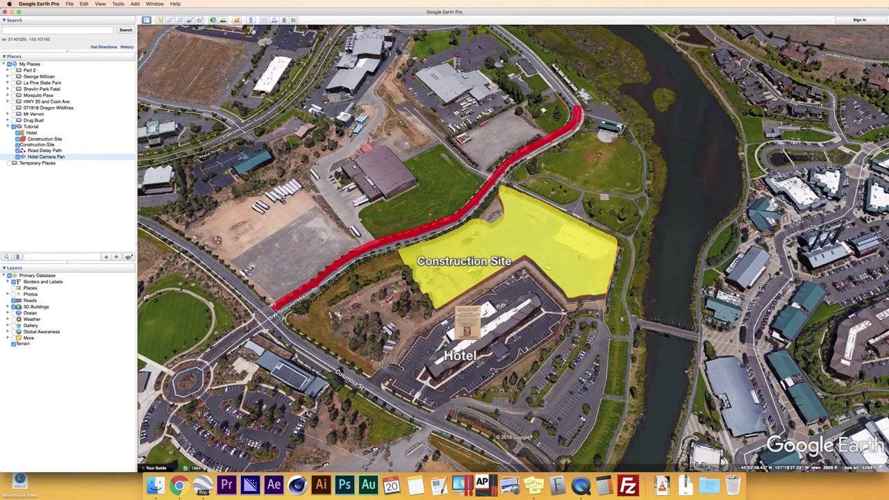
pyautogui.click(237, 21)
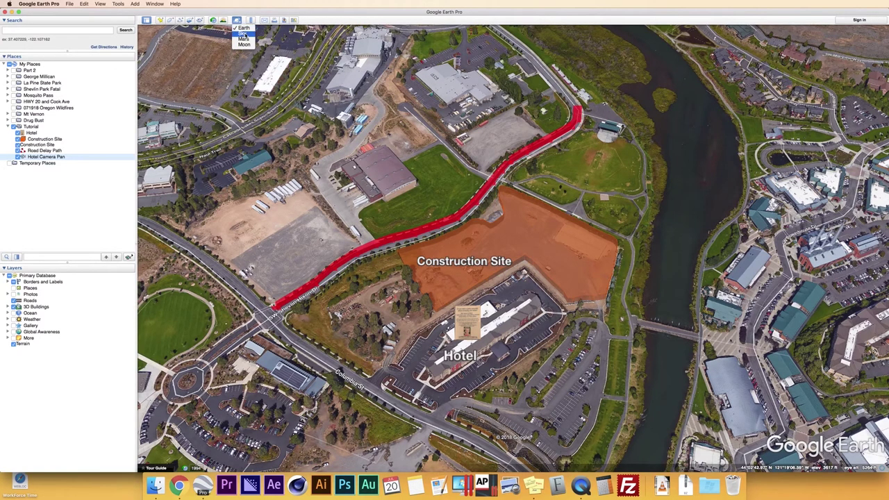
pyautogui.click(251, 19)
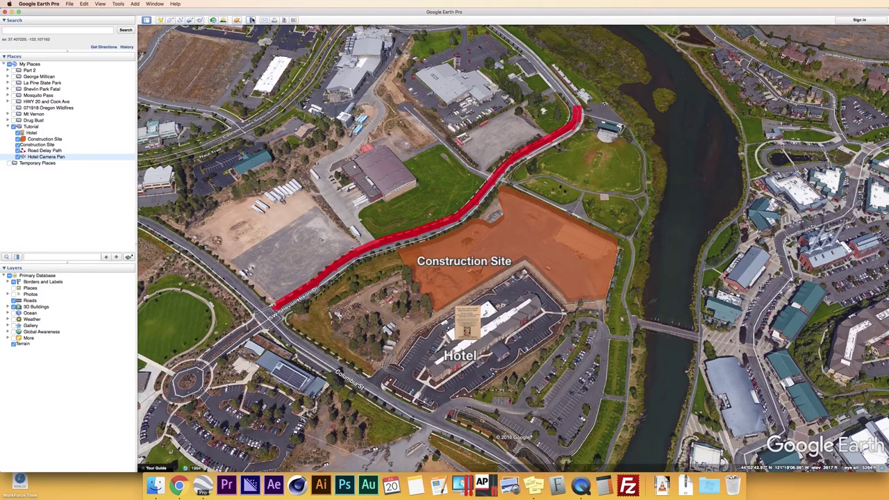
# - Measure the straight-line distance in miles from the round park lawn to the near riverbank beside the construction site
pyautogui.click(251, 20)
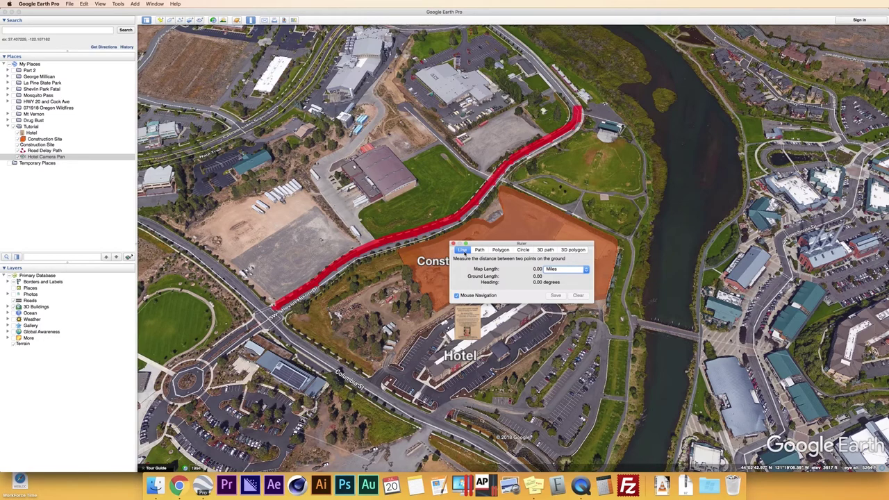
pyautogui.click(603, 155)
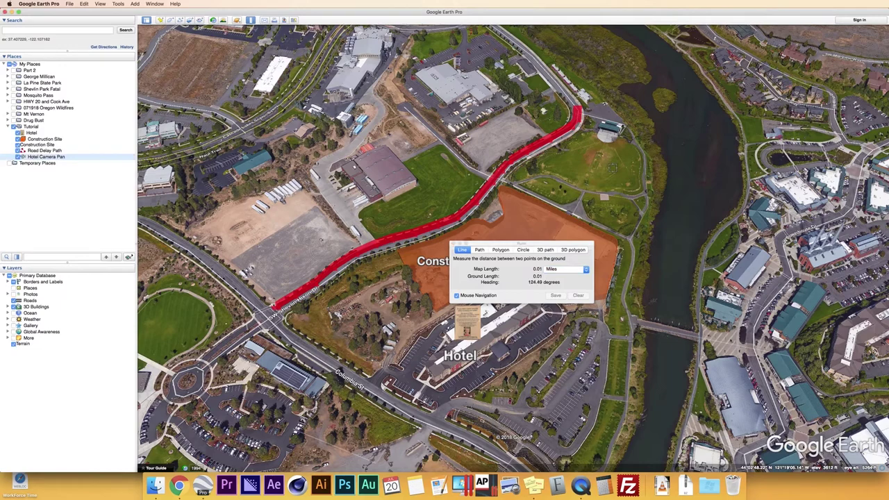
pyautogui.click(654, 267)
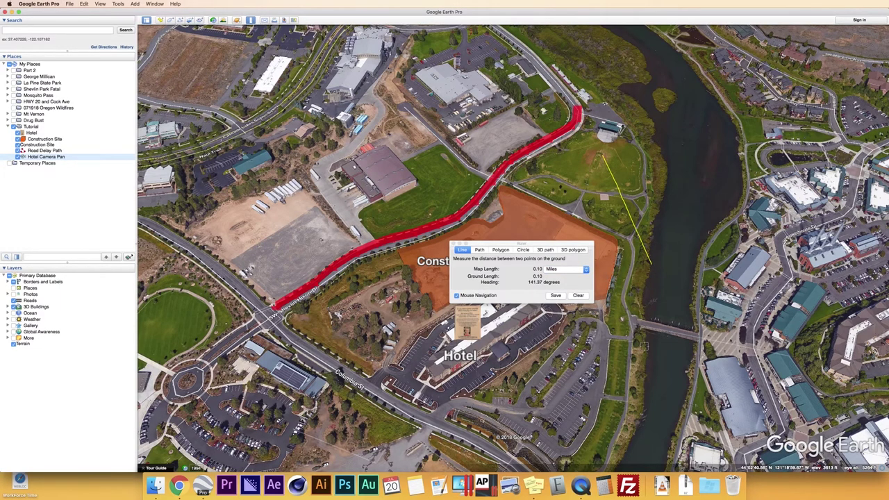
# - Measure a multi-point path in miles from the near riverbank across the river and back to the park, and close the ruler
pyautogui.click(478, 251)
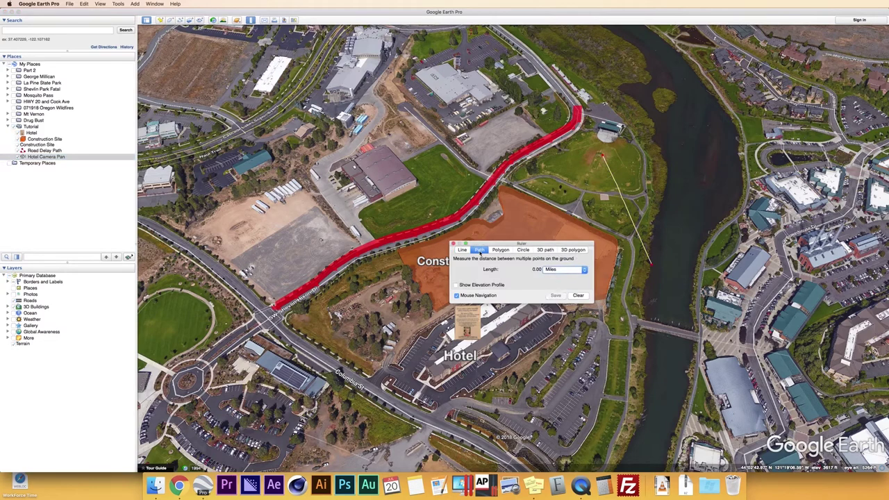
pyautogui.click(638, 301)
pyautogui.click(627, 373)
pyautogui.click(683, 402)
pyautogui.click(710, 250)
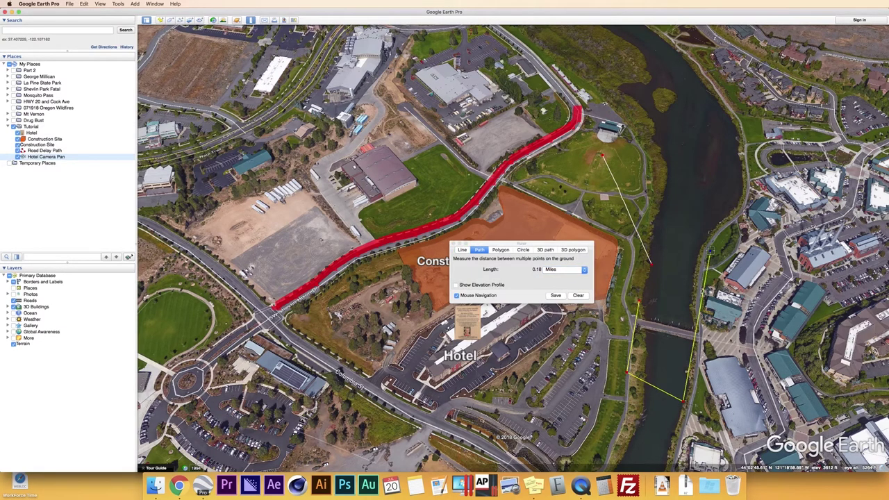
pyautogui.click(640, 148)
pyautogui.click(453, 245)
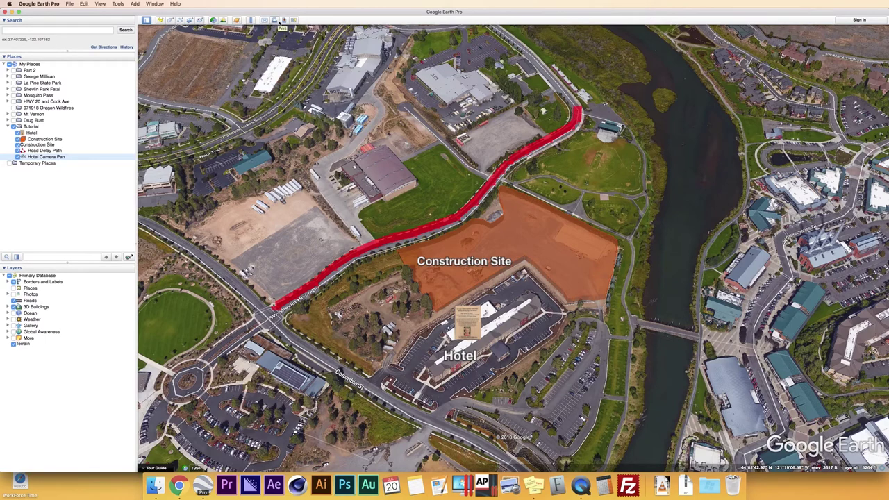
# - Prepare the map view for image export with the title and description and the legend hidden
pyautogui.click(284, 21)
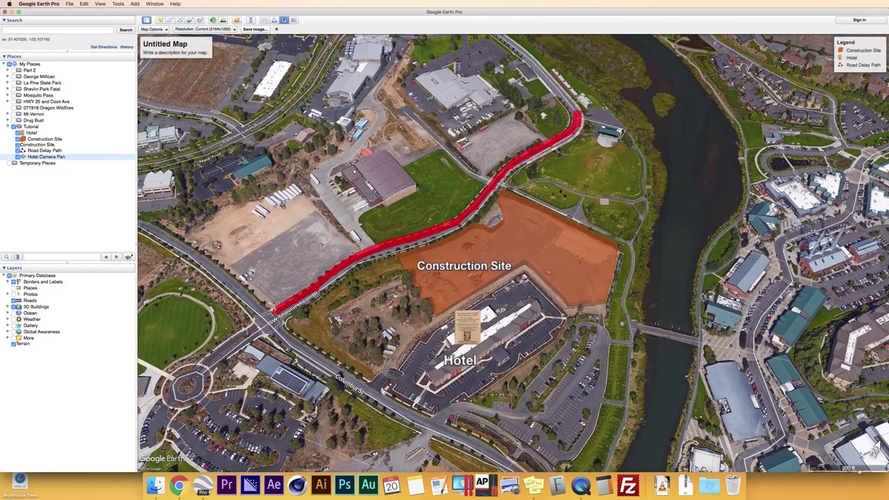
pyautogui.click(166, 29)
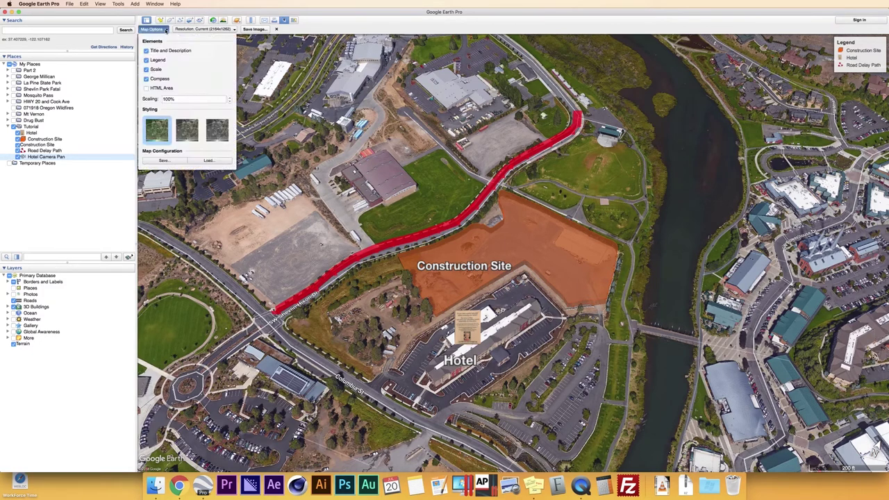
pyautogui.click(146, 50)
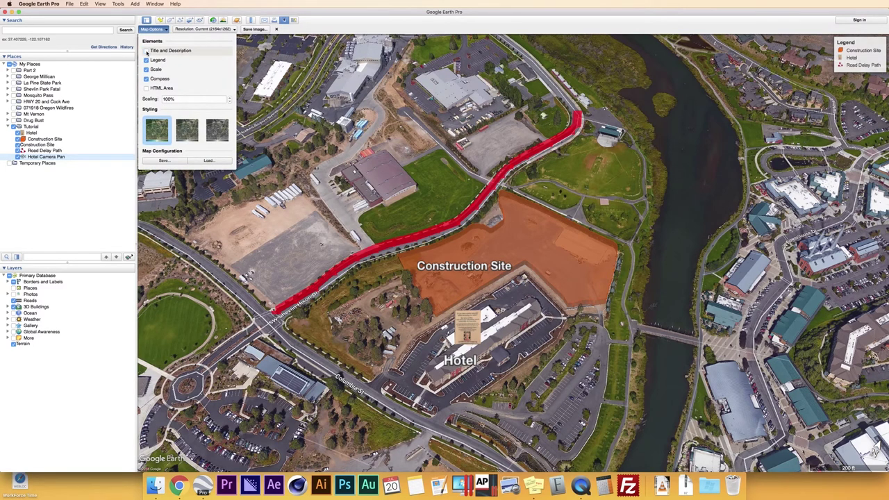
pyautogui.click(147, 60)
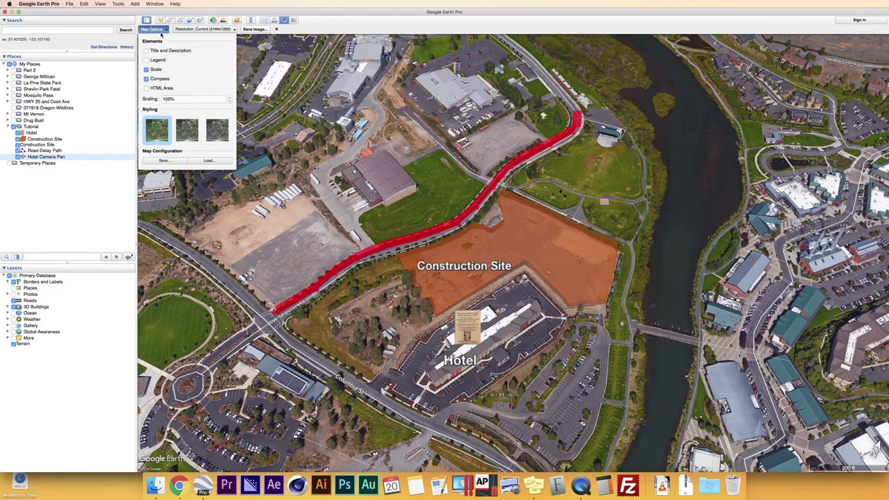
pyautogui.click(166, 32)
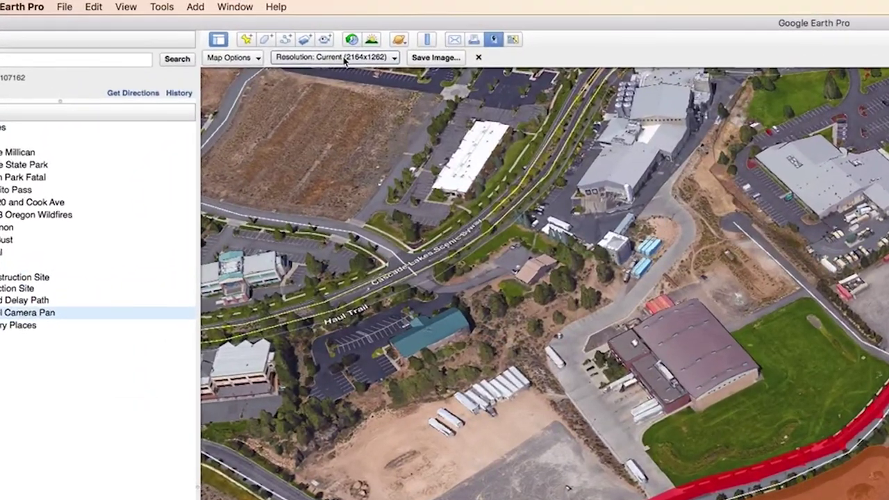
# - Save the map view as a 1920x1080 image named Hotel Location in the Raw Media folder, and leave image export
pyautogui.click(344, 58)
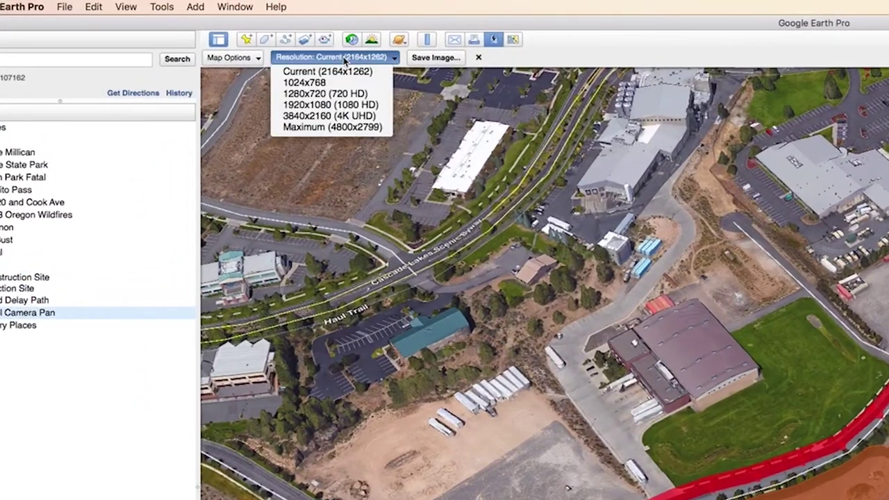
pyautogui.click(341, 105)
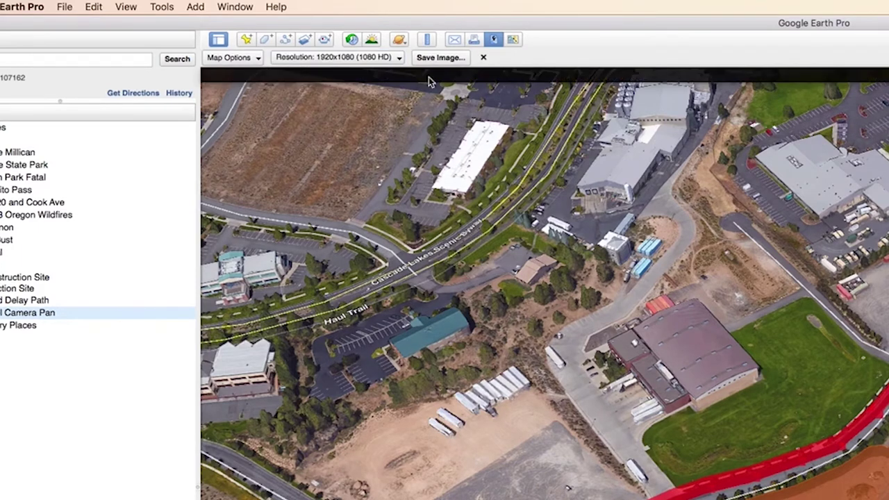
pyautogui.click(441, 58)
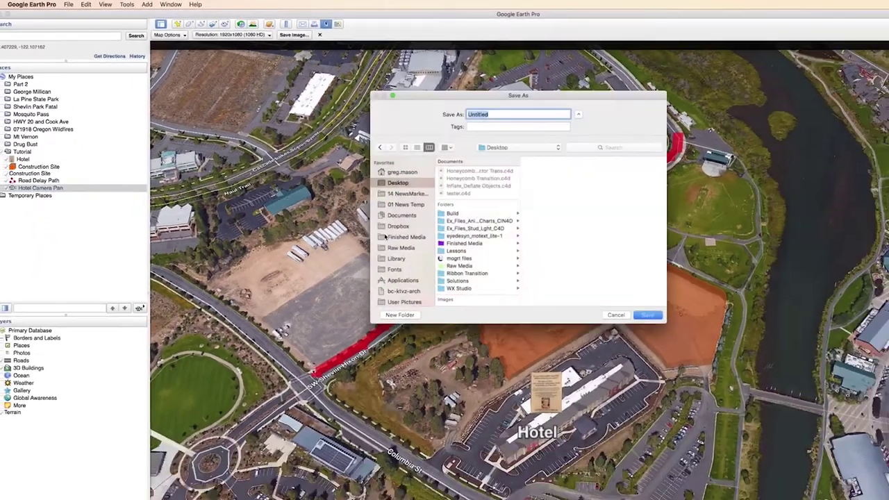
pyautogui.click(390, 248)
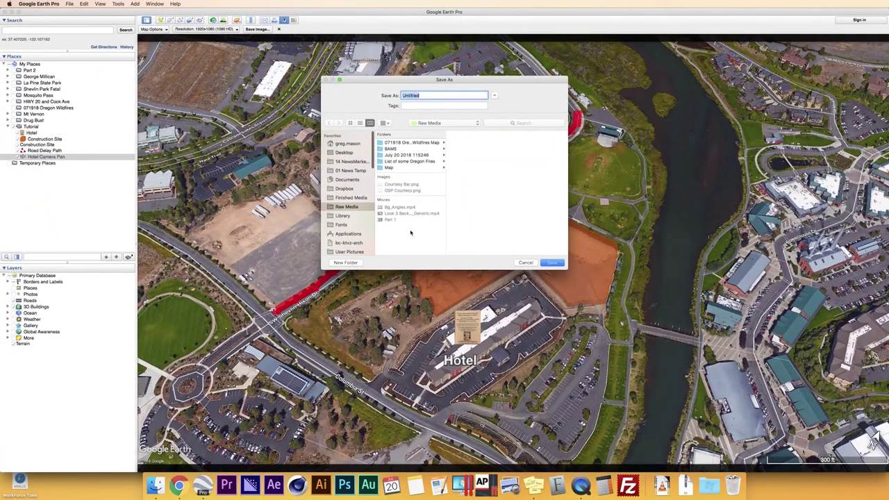
pyautogui.write('Hotel Location')
pyautogui.press('Return')
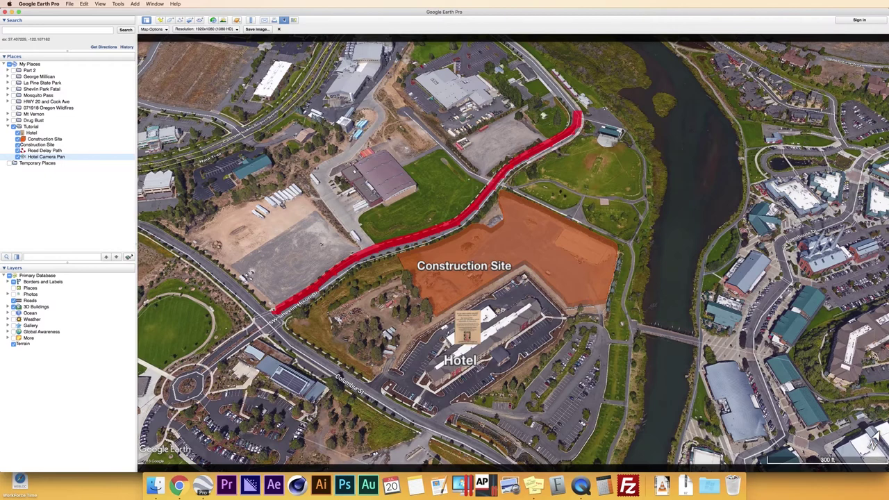
pyautogui.click(284, 19)
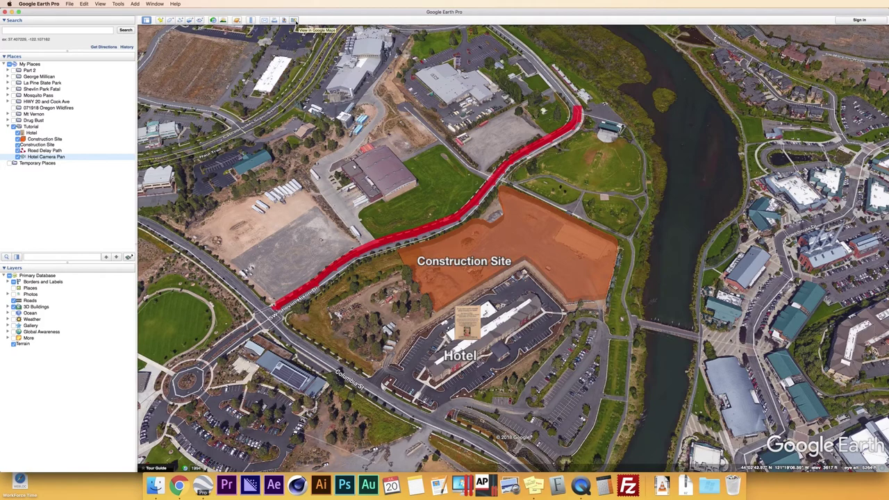
pyautogui.click(294, 20)
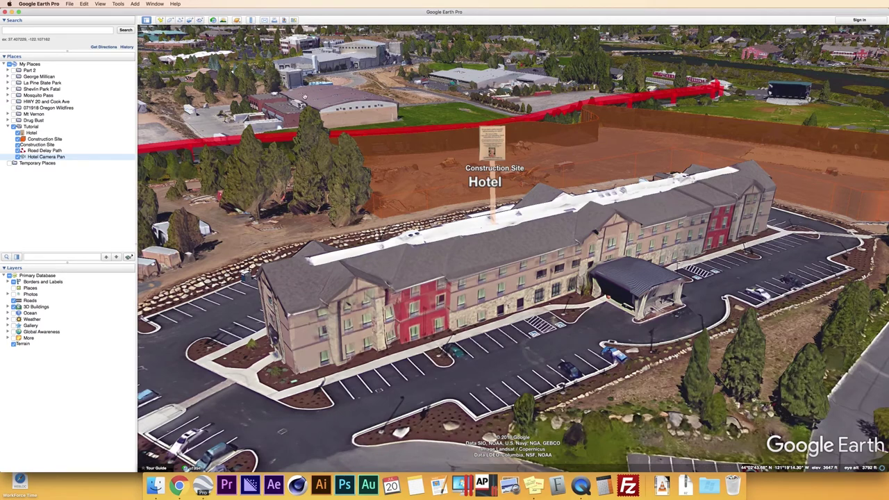
# - Review the Movie Maker settings for the saved Hotel Camera Pan tour, and close them without creating a movie
pyautogui.click(119, 4)
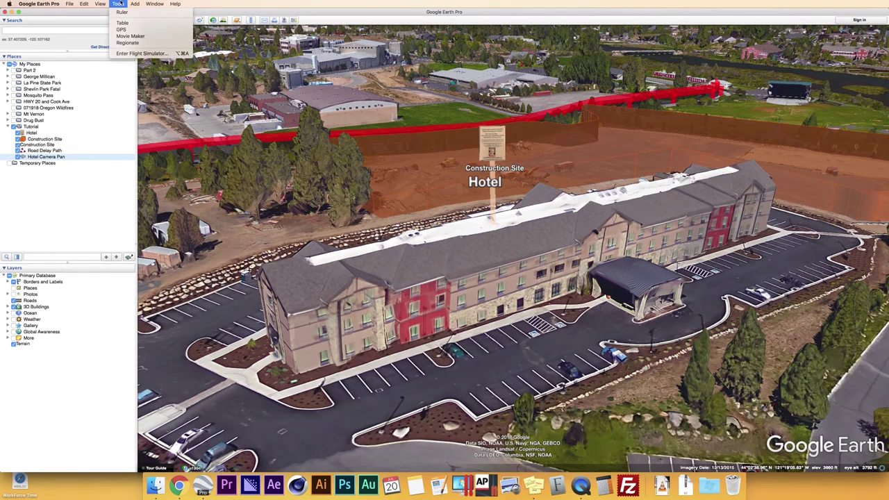
pyautogui.click(126, 36)
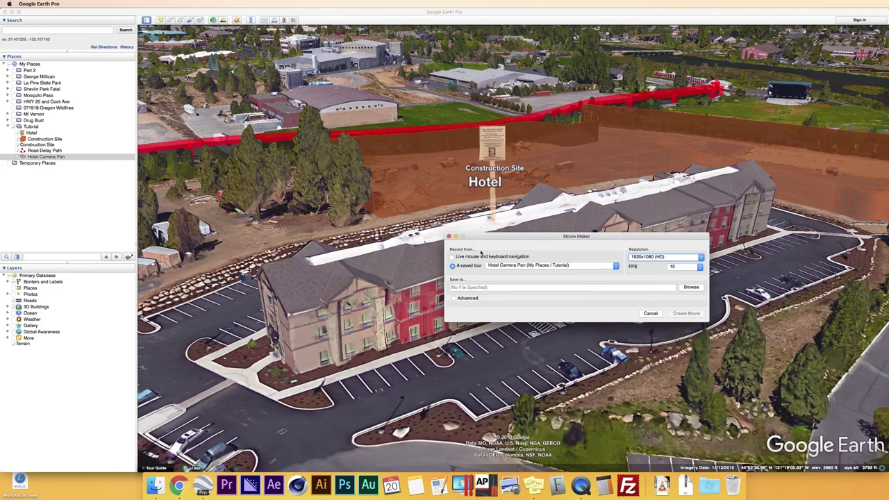
pyautogui.click(450, 237)
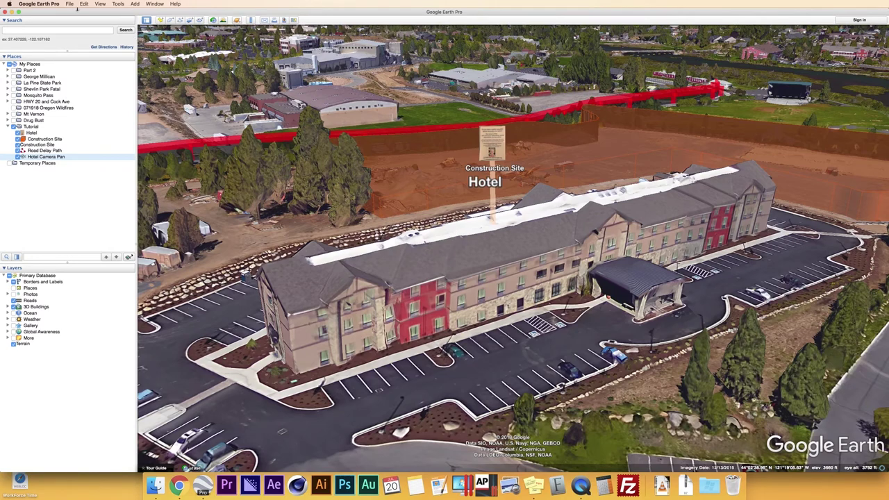
# - Review the 3D view, navigation and cache preferences, and leave them without applying changes
pyautogui.click(52, 4)
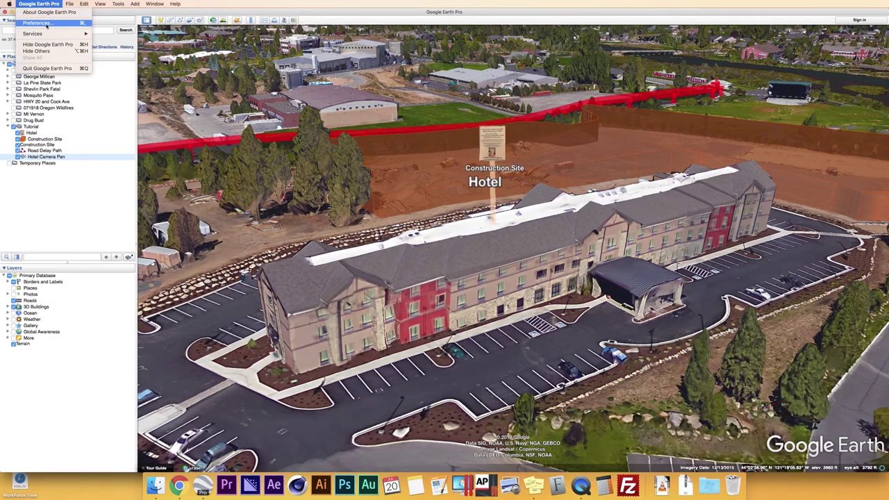
pyautogui.moveTo(126, 3)
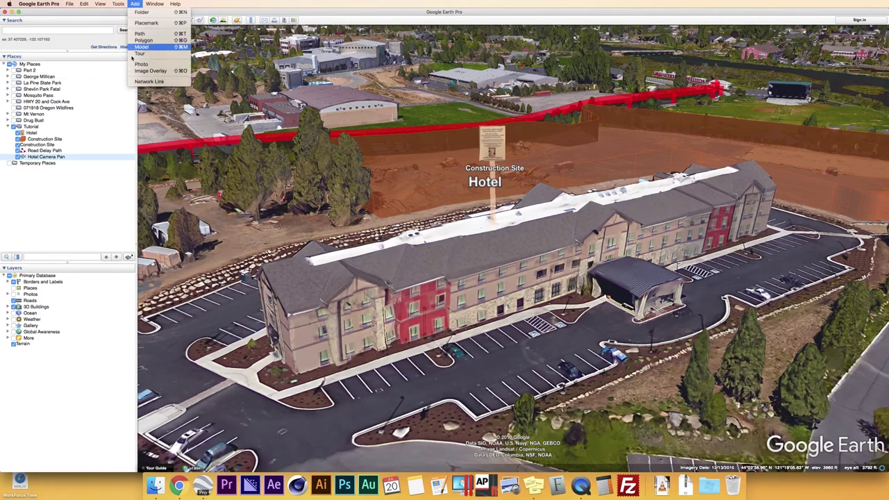
pyautogui.moveTo(53, 3)
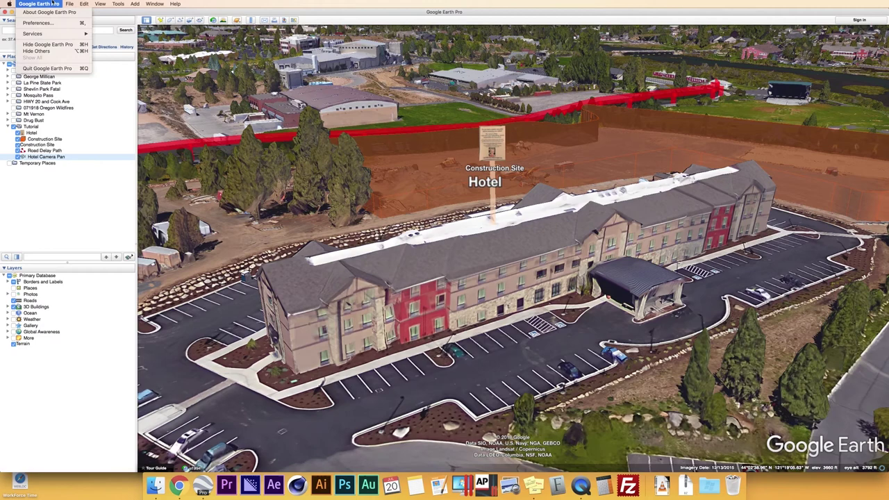
pyautogui.click(49, 23)
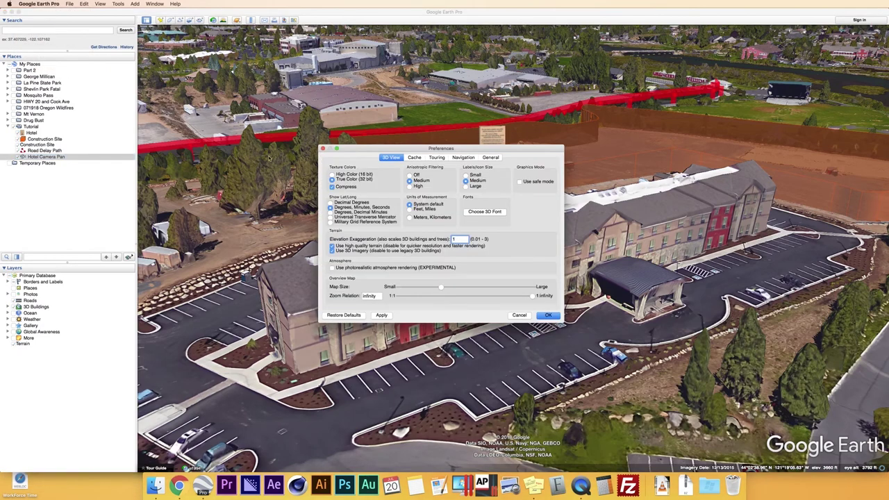
pyautogui.click(461, 158)
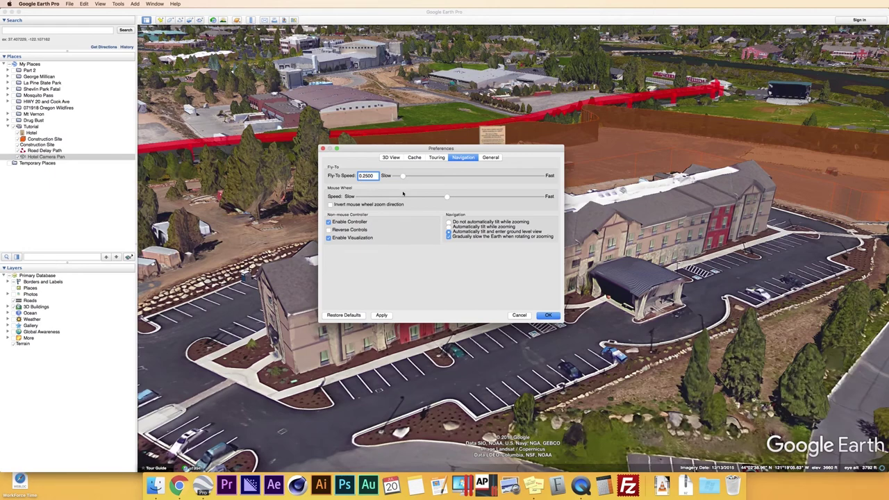
pyautogui.click(415, 158)
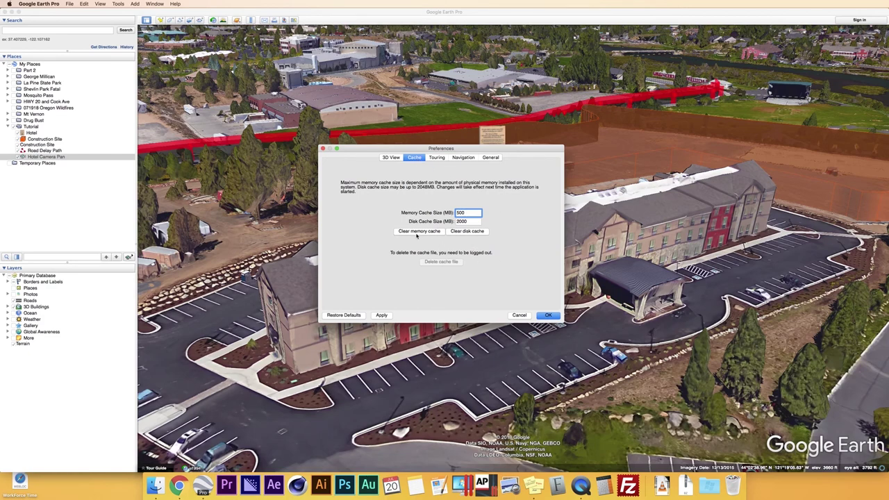
pyautogui.click(521, 314)
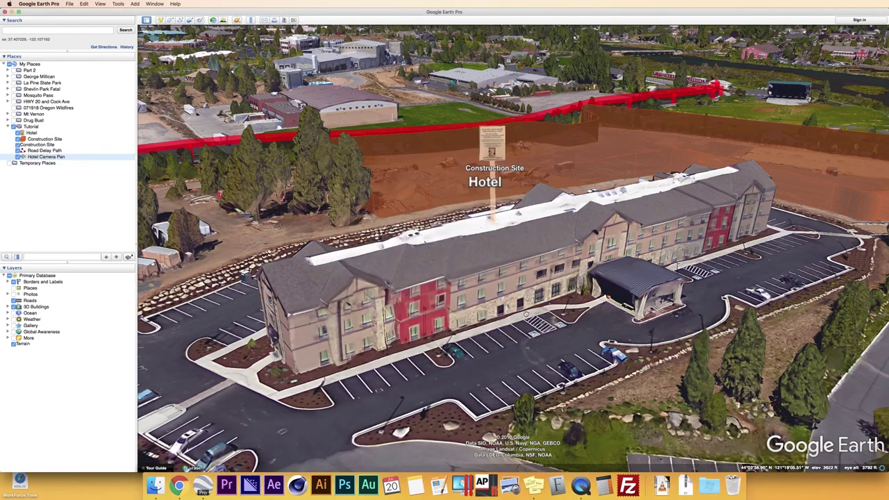